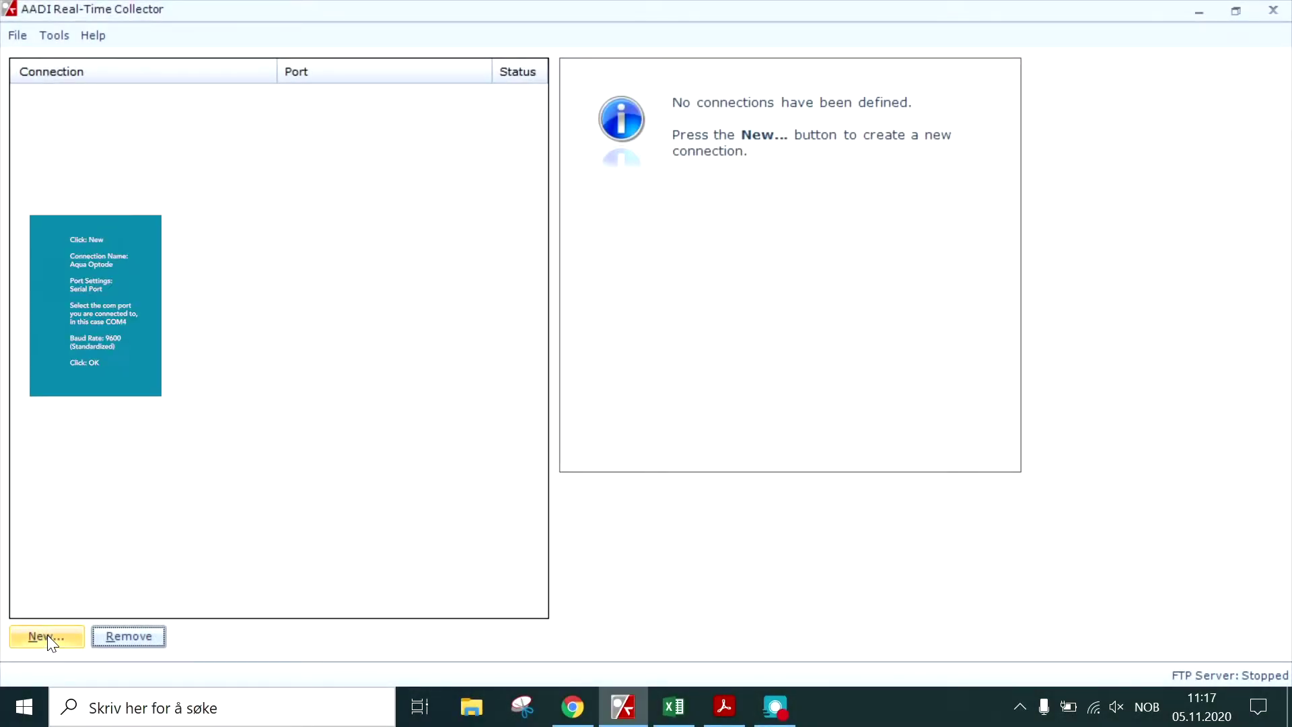
Step: Define and save a new 'Aqua optode' Serial Port connection on COM4 at 9600 baud
left_click(47, 634)
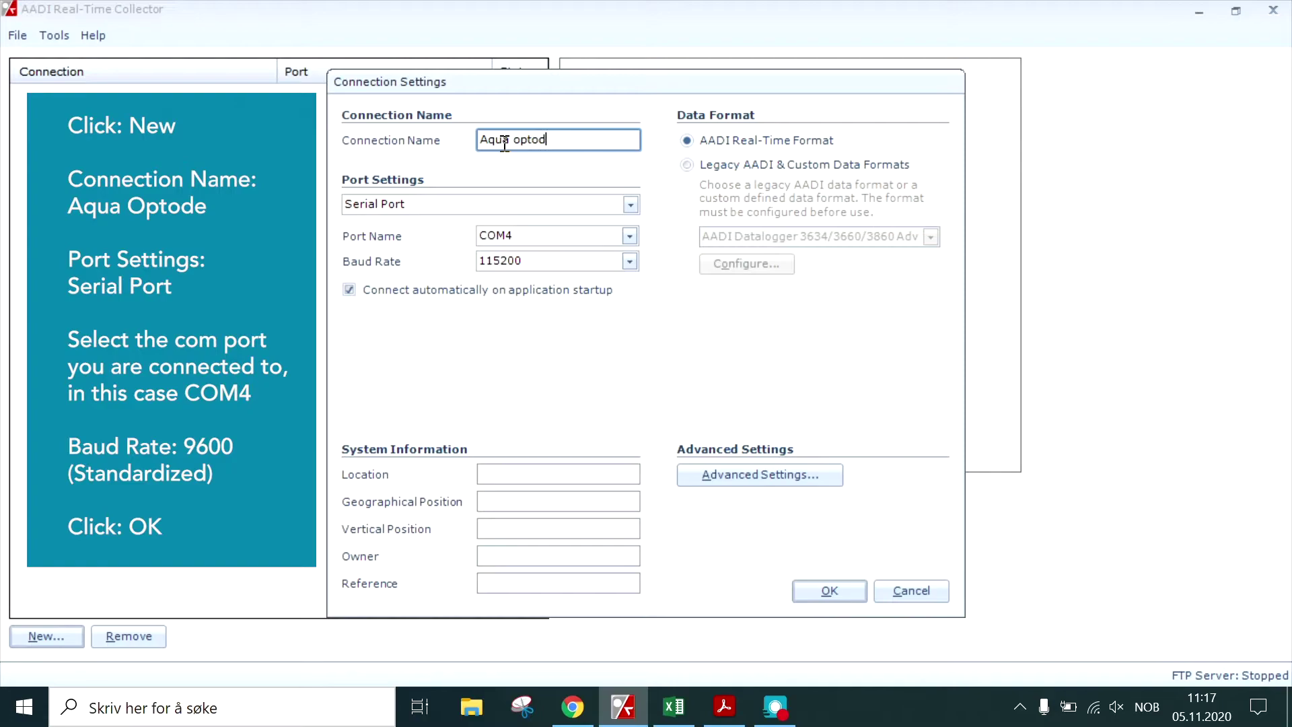
left_click(555, 203)
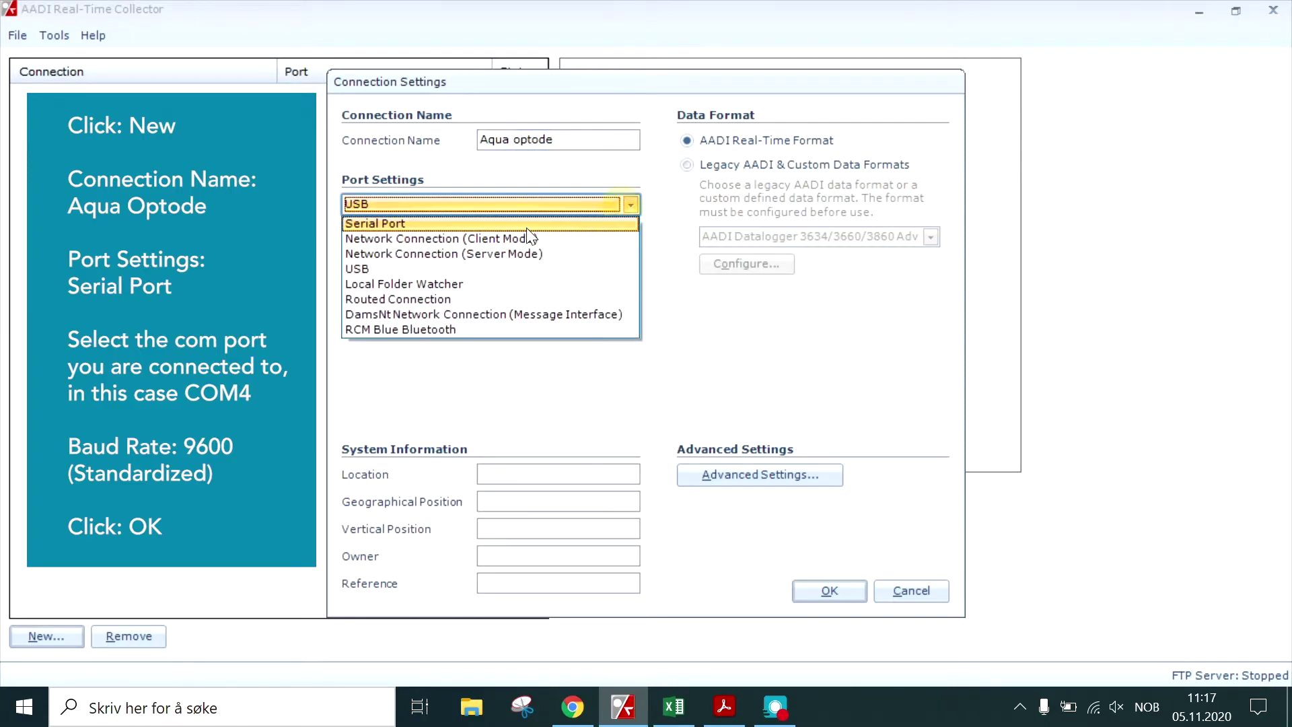
left_click(505, 220)
left_click(540, 236)
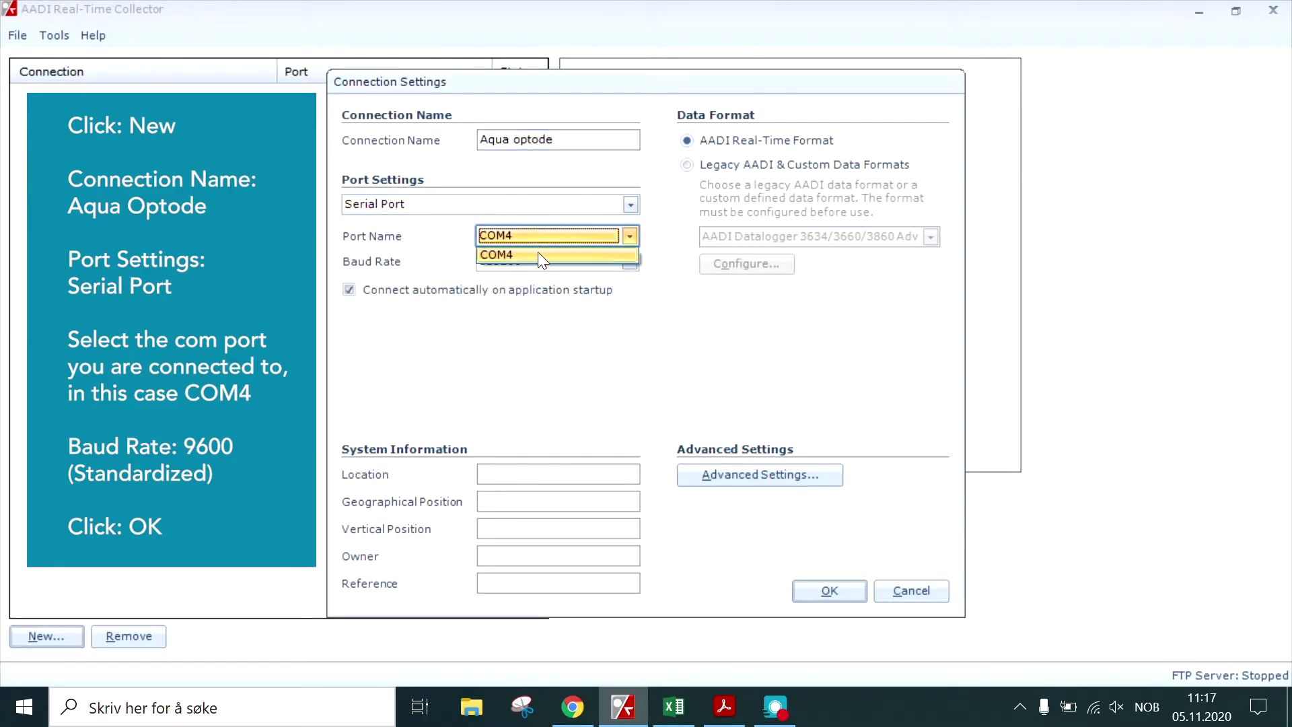
left_click(538, 252)
left_click(547, 262)
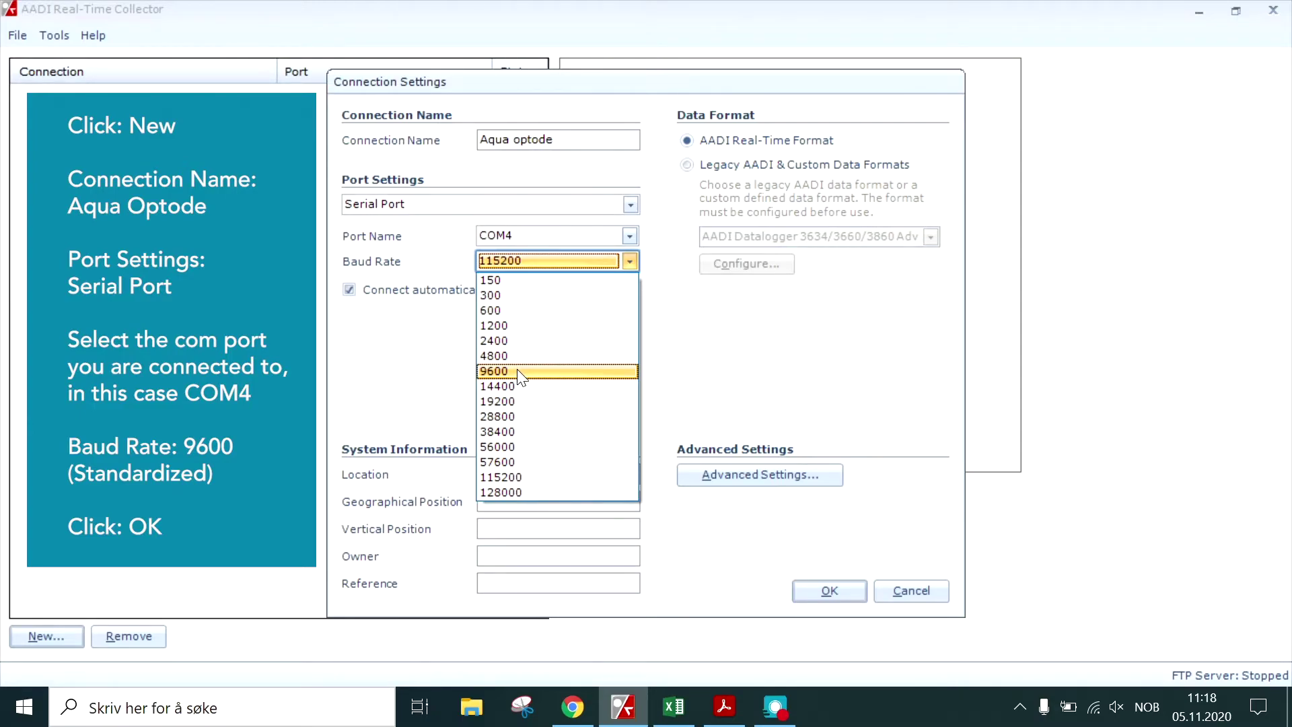
left_click(520, 372)
left_click(824, 593)
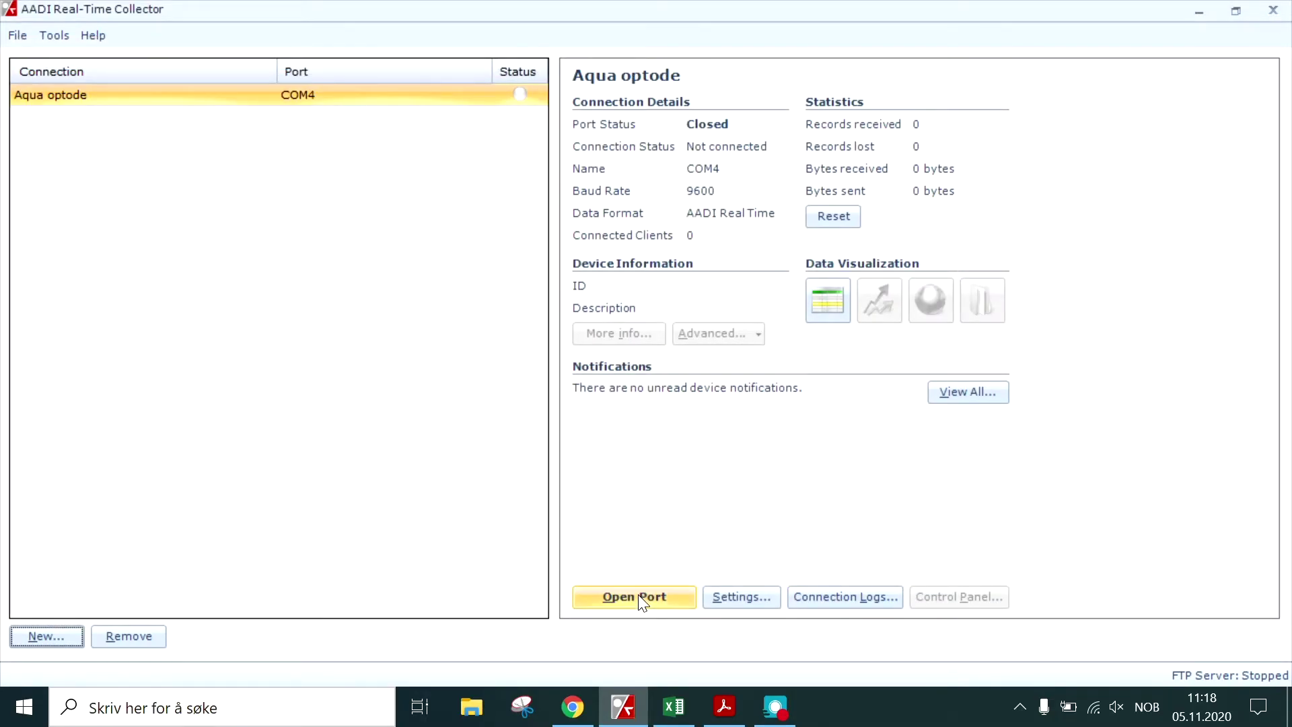
Step: Open the Aqua optode port, dismiss the connection-established message, and open its Control Panel
left_click(640, 597)
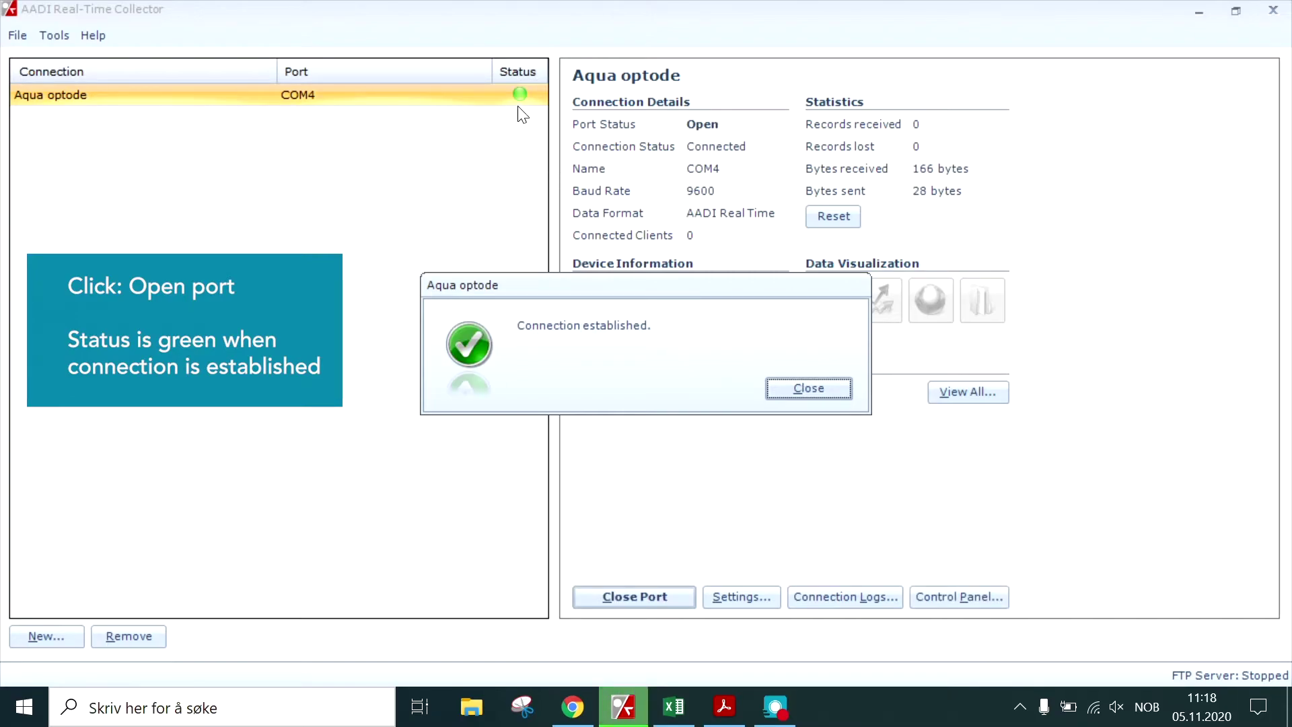
left_click(809, 387)
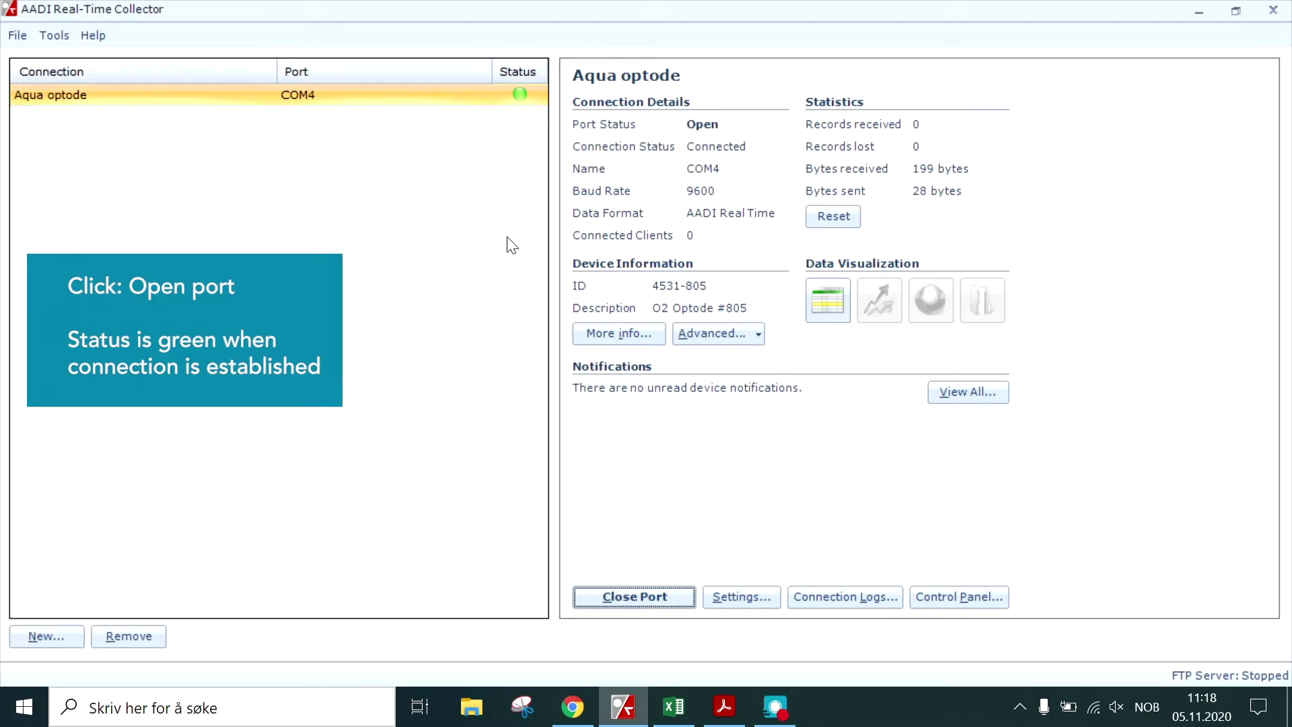
left_click(978, 596)
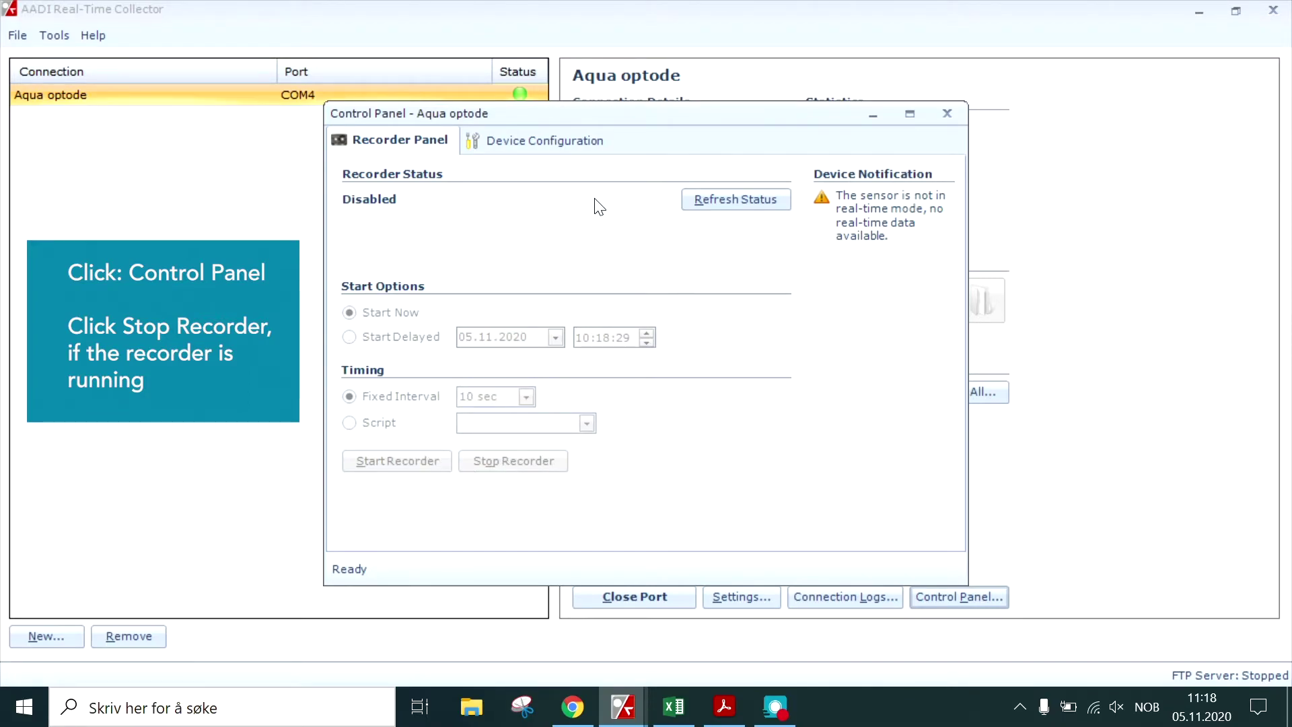
left_click(572, 144)
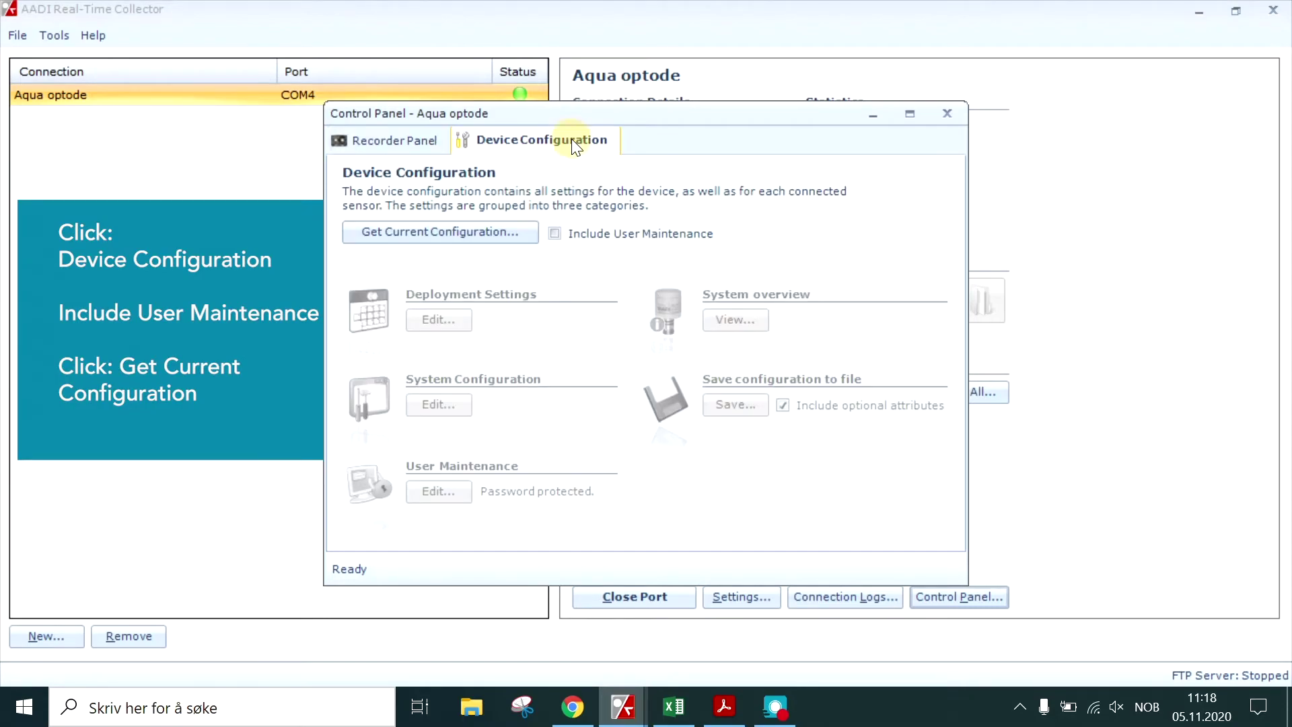
left_click(556, 234)
left_click(472, 242)
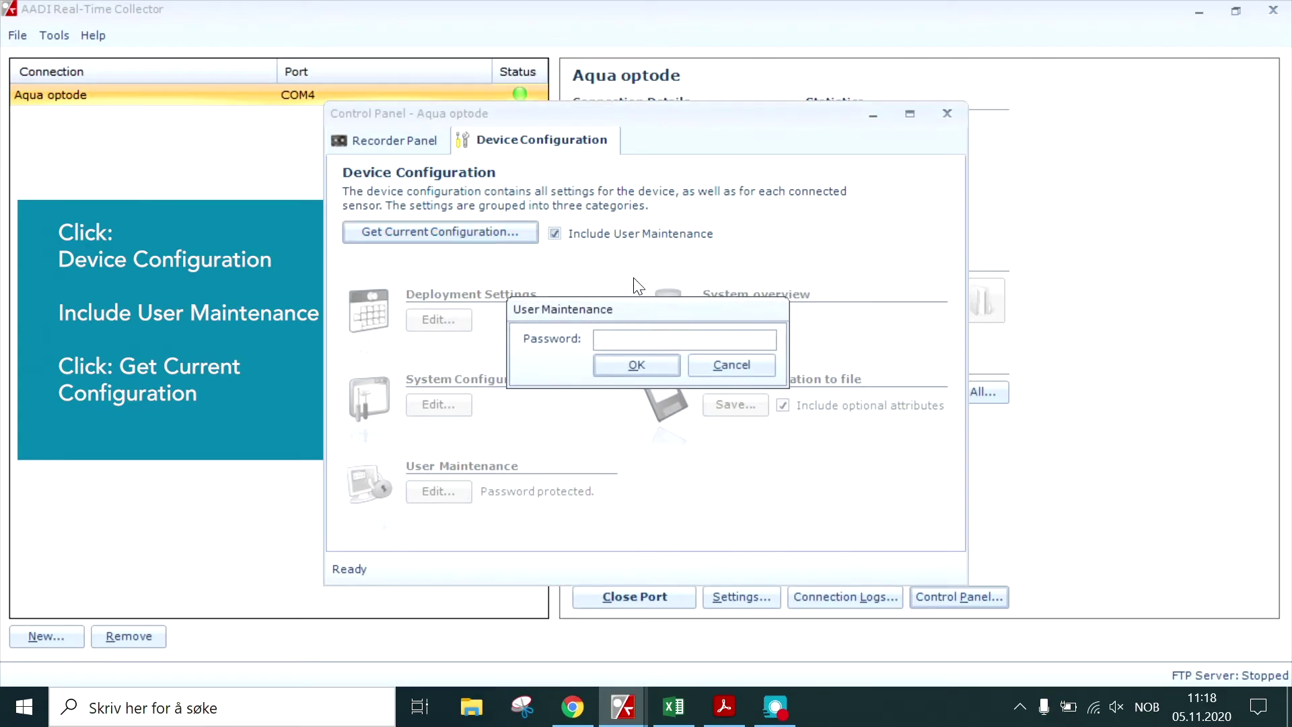
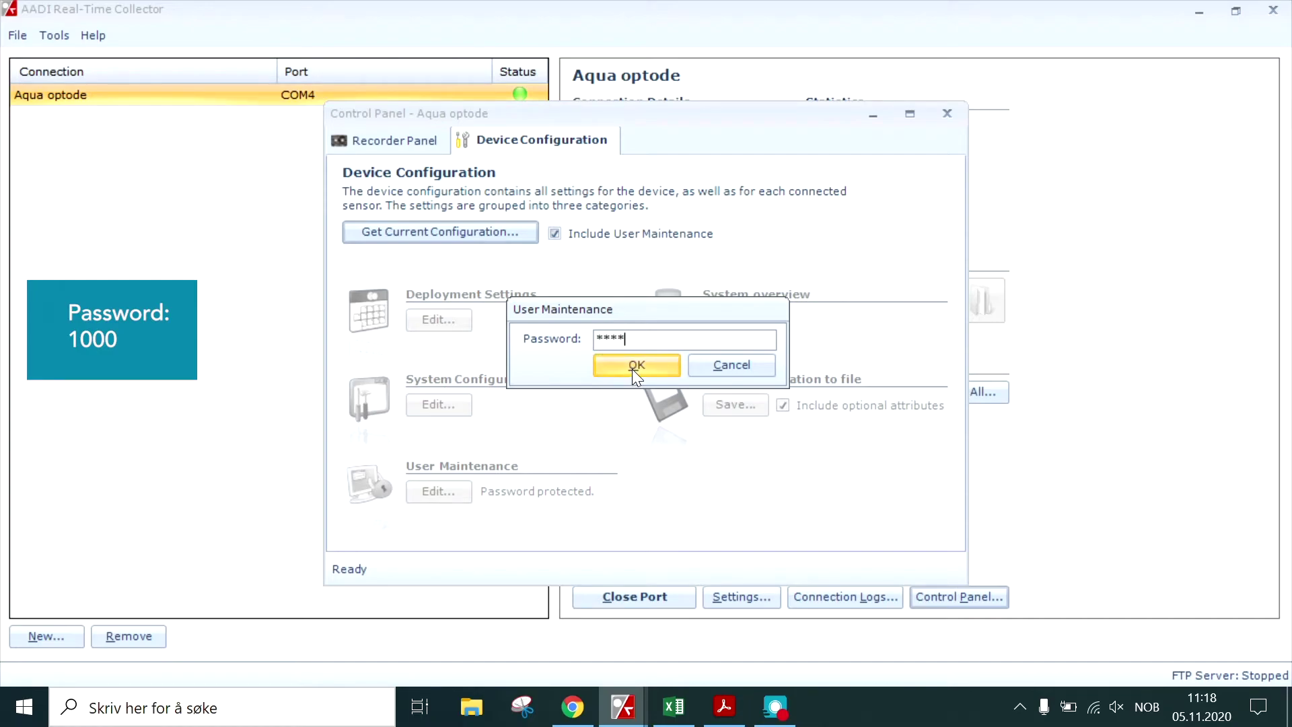
left_click(632, 366)
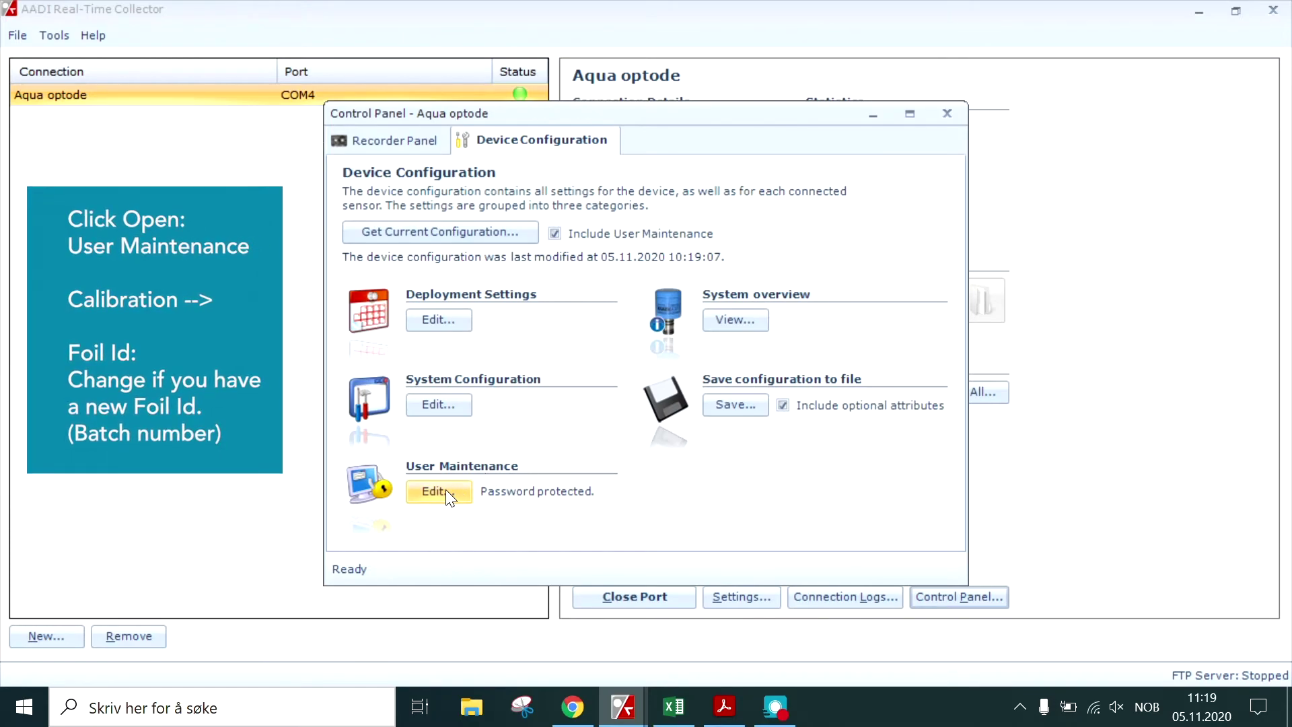
Step: Open User Maintenance settings for editing, leaving FoilID at 1811W
left_click(446, 489)
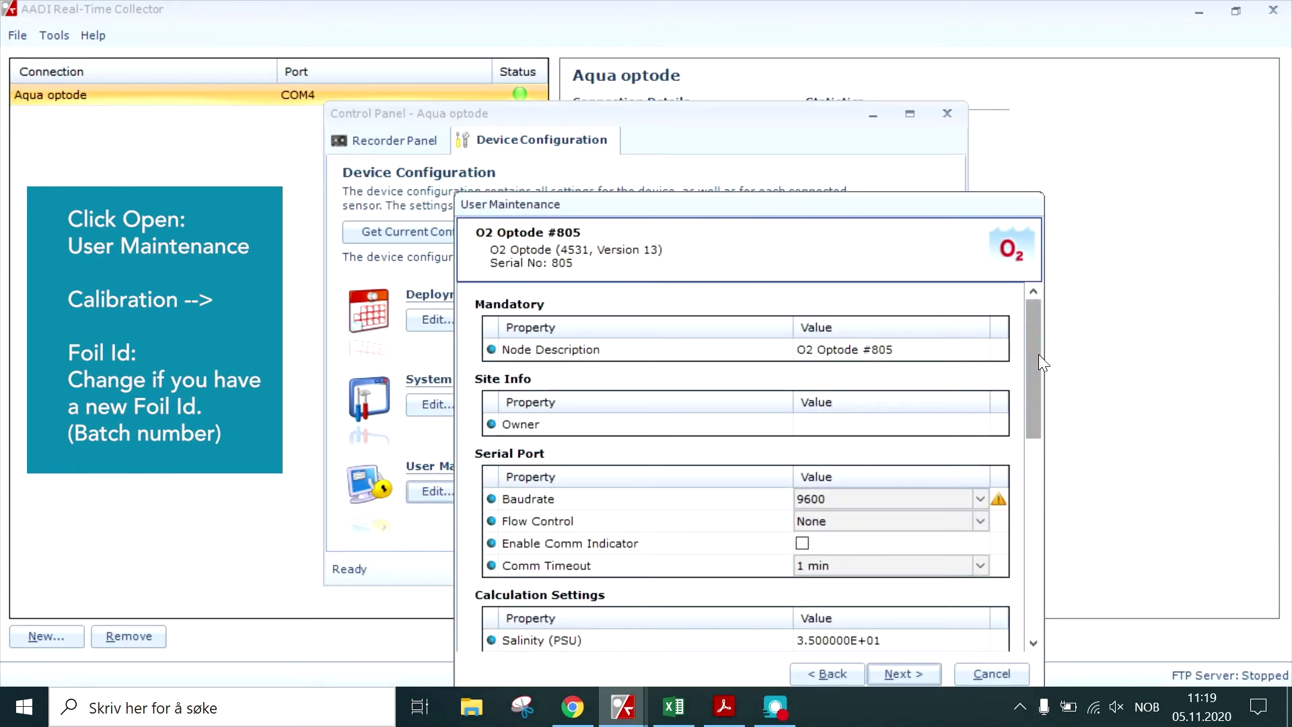
left_click_drag(1039, 356, 1021, 515)
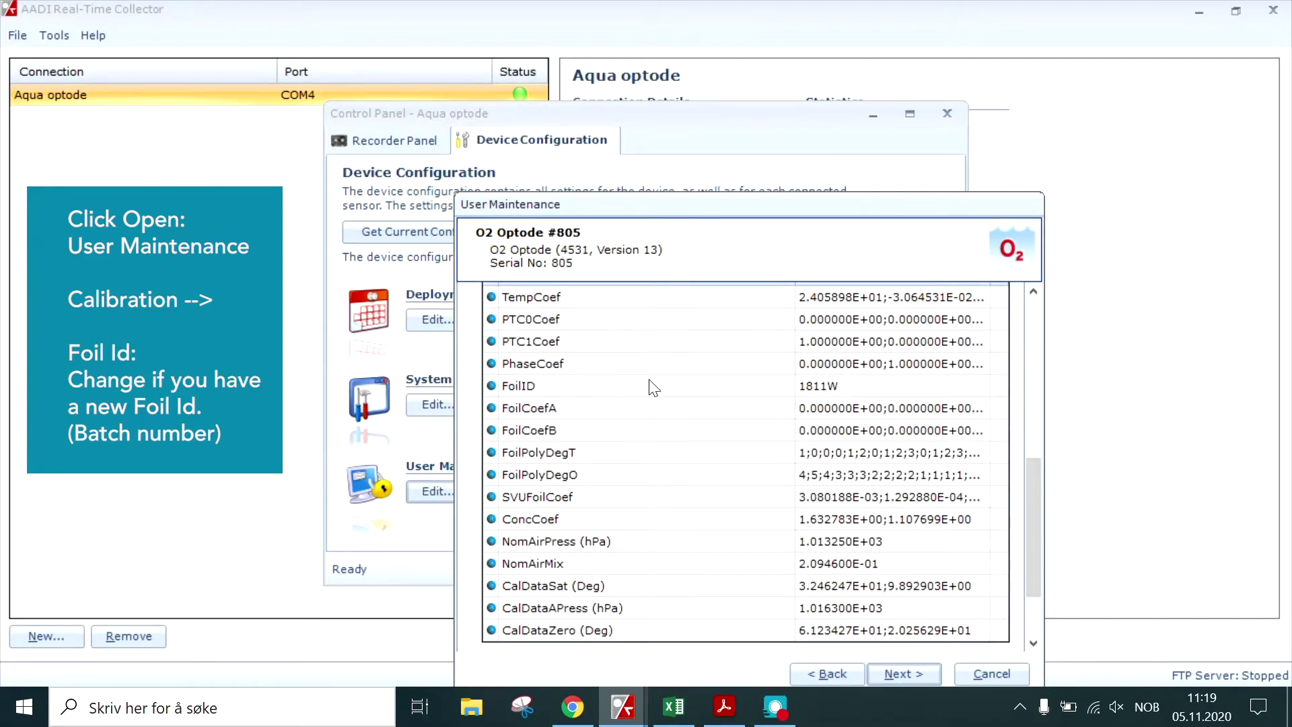
scroll(655, 386, "up", 2)
scroll(712, 393, "down", 2)
left_click_drag(847, 386, 790, 391)
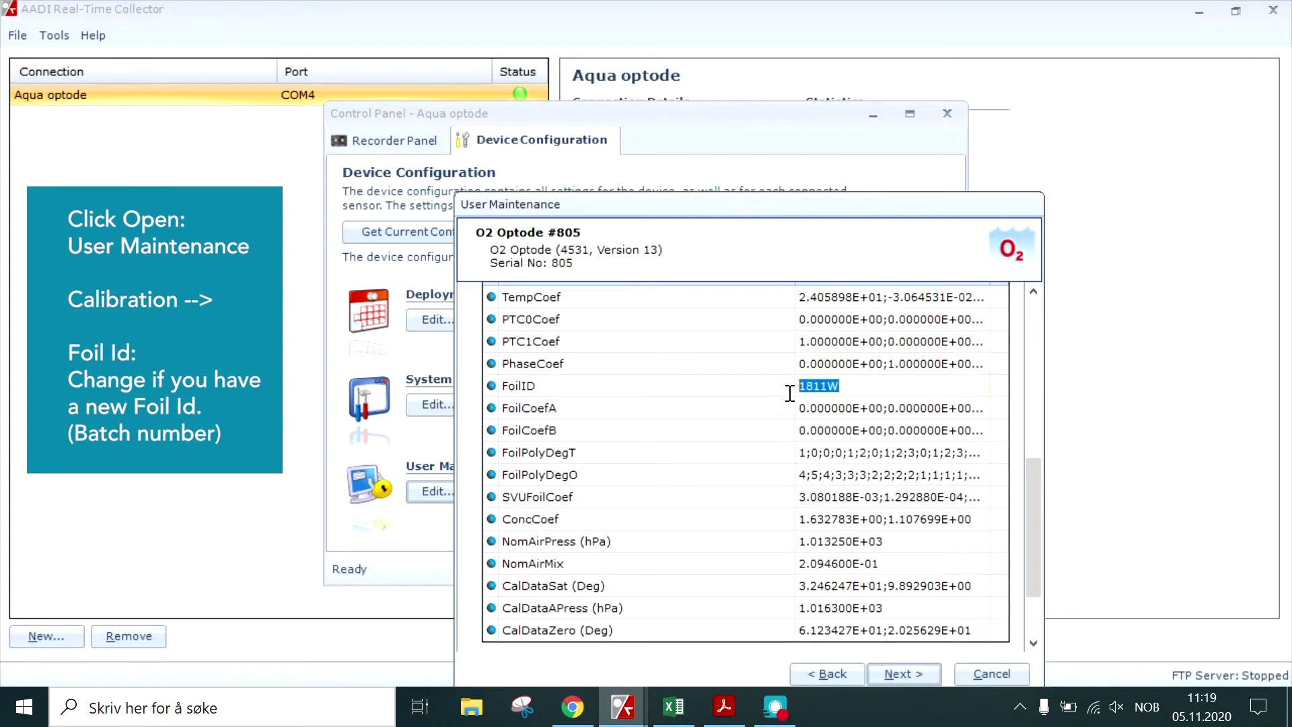
left_click(860, 386)
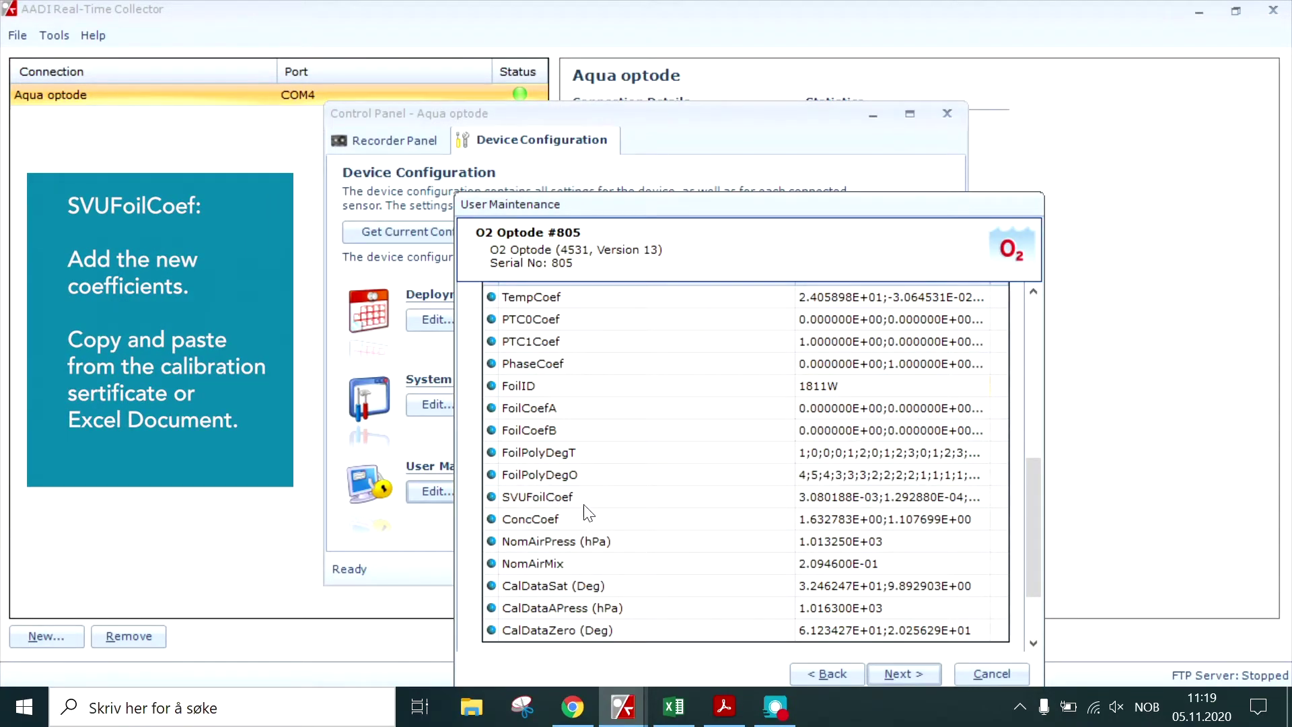
double_click(832, 502)
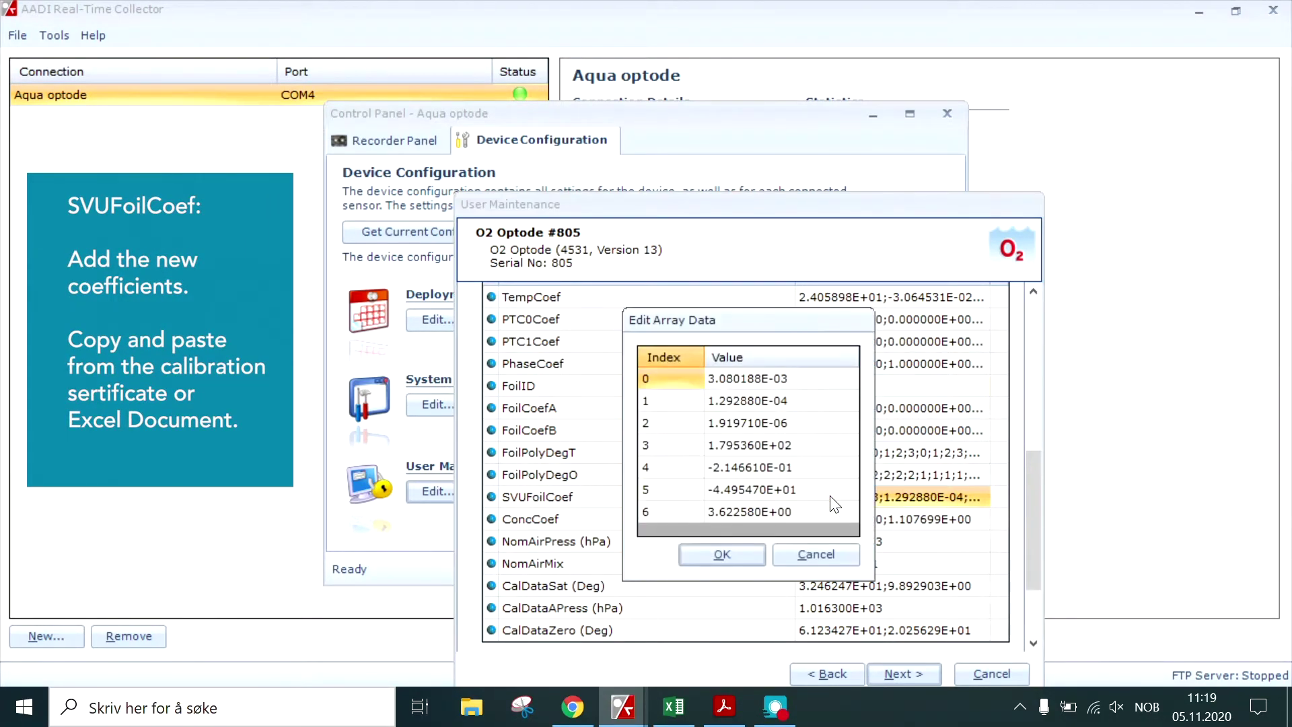
left_click(751, 384)
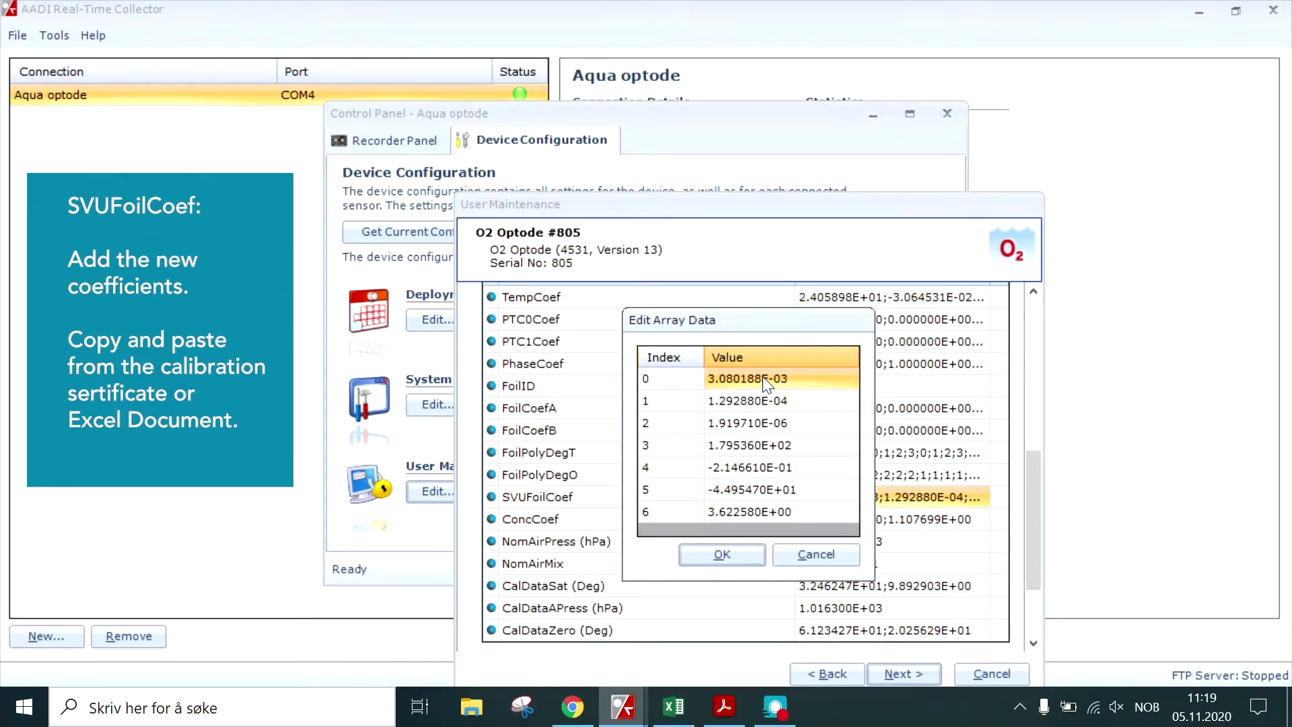
left_click(725, 710)
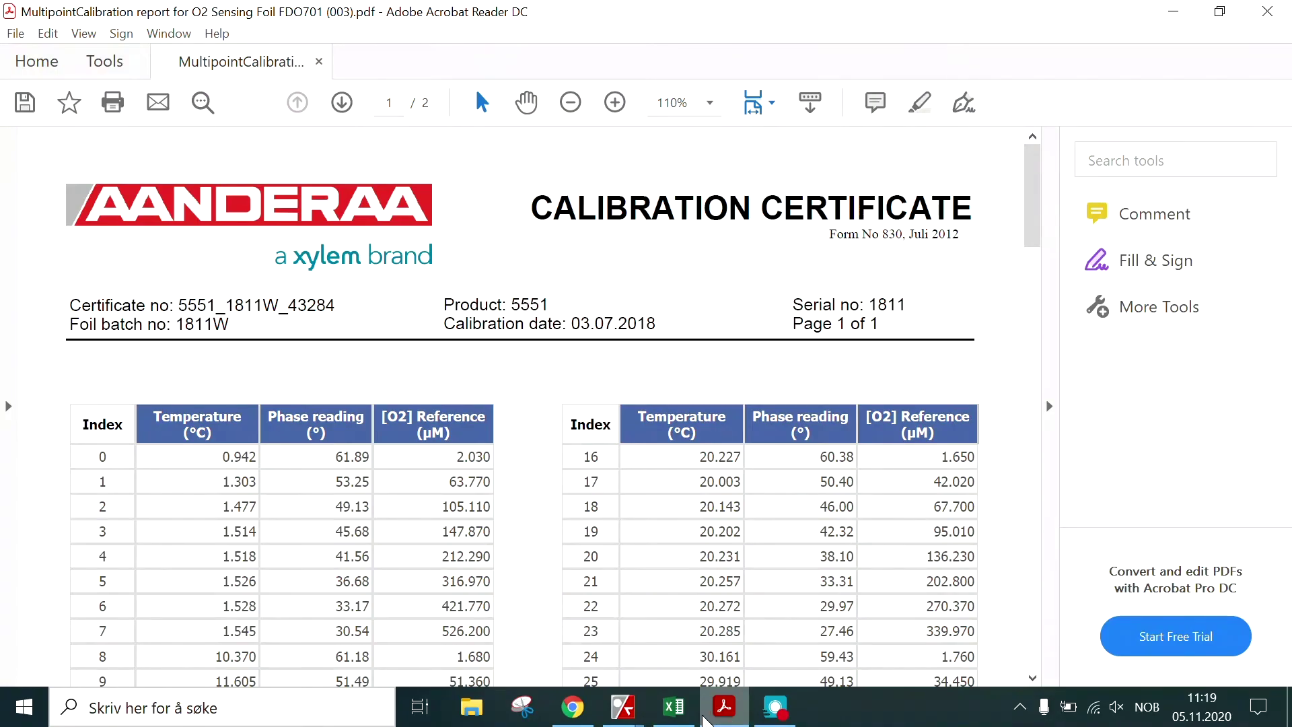
Step: Copy coefficient 3.080188E-03 from cell A5 in Excel, then return to the collector
left_click(673, 709)
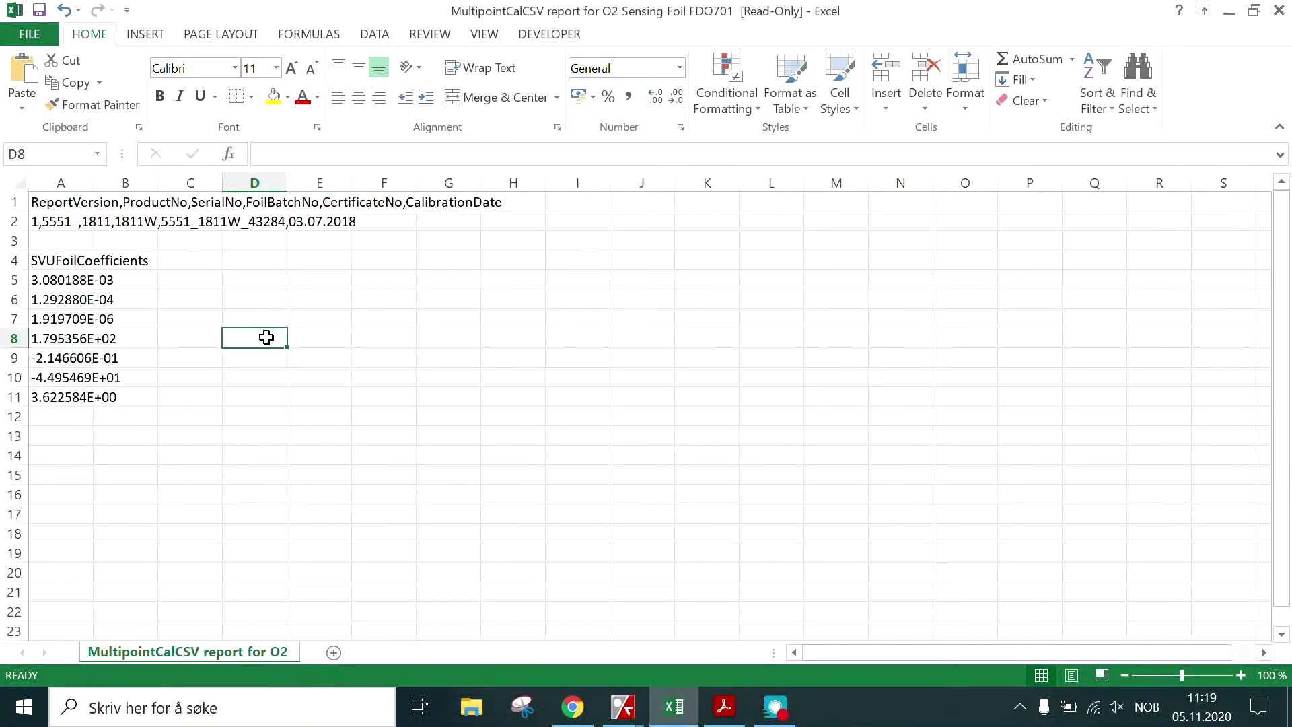
left_click(67, 276)
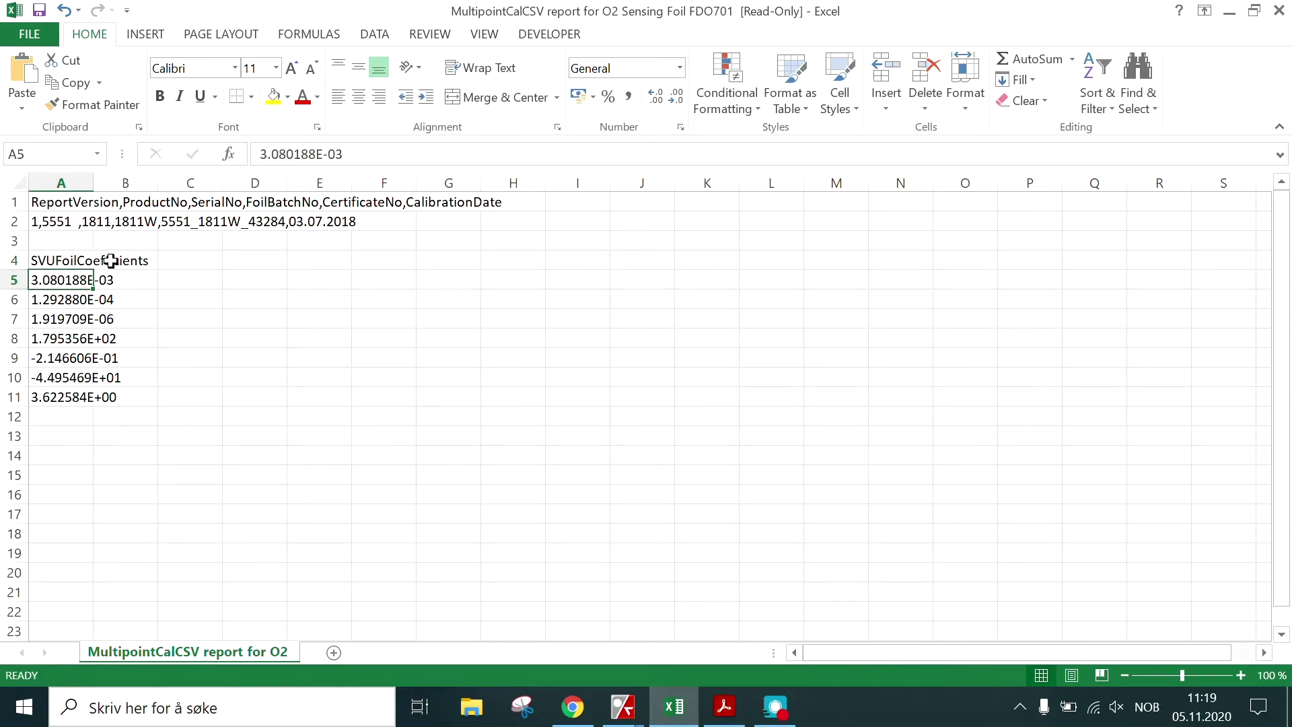
left_click_drag(363, 154, 259, 155)
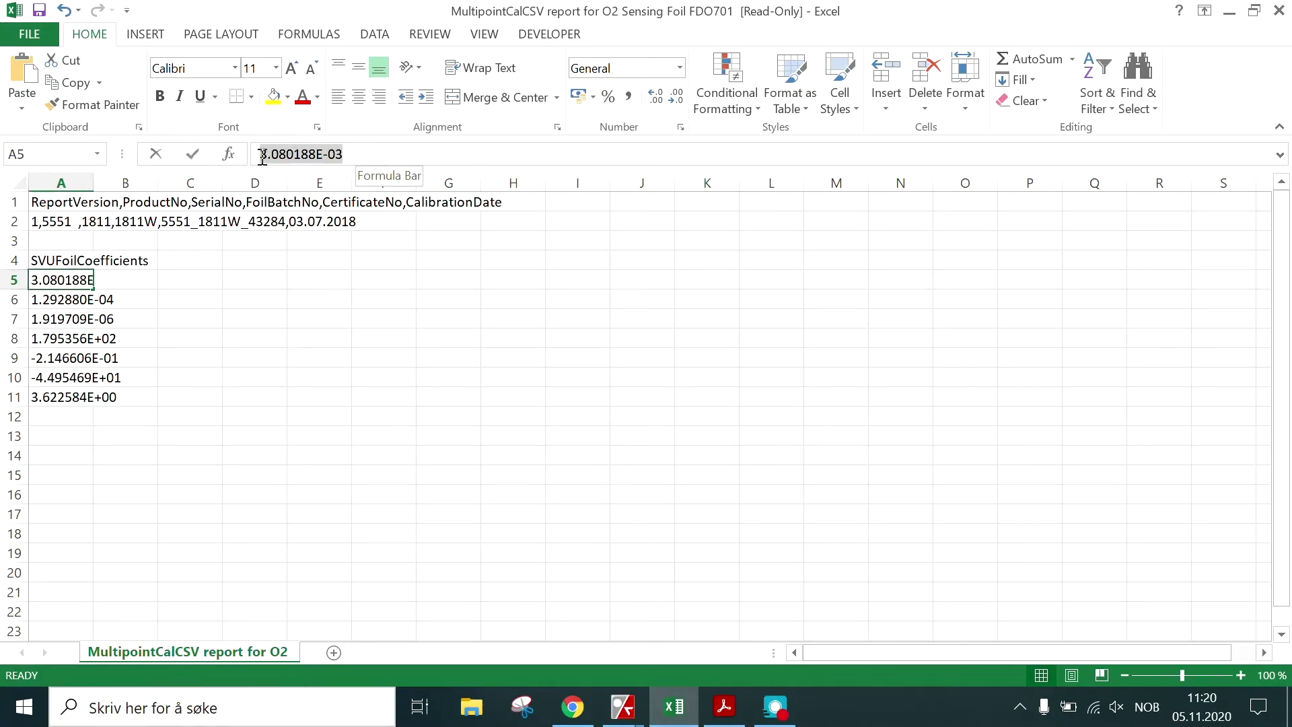
left_click(1204, 10)
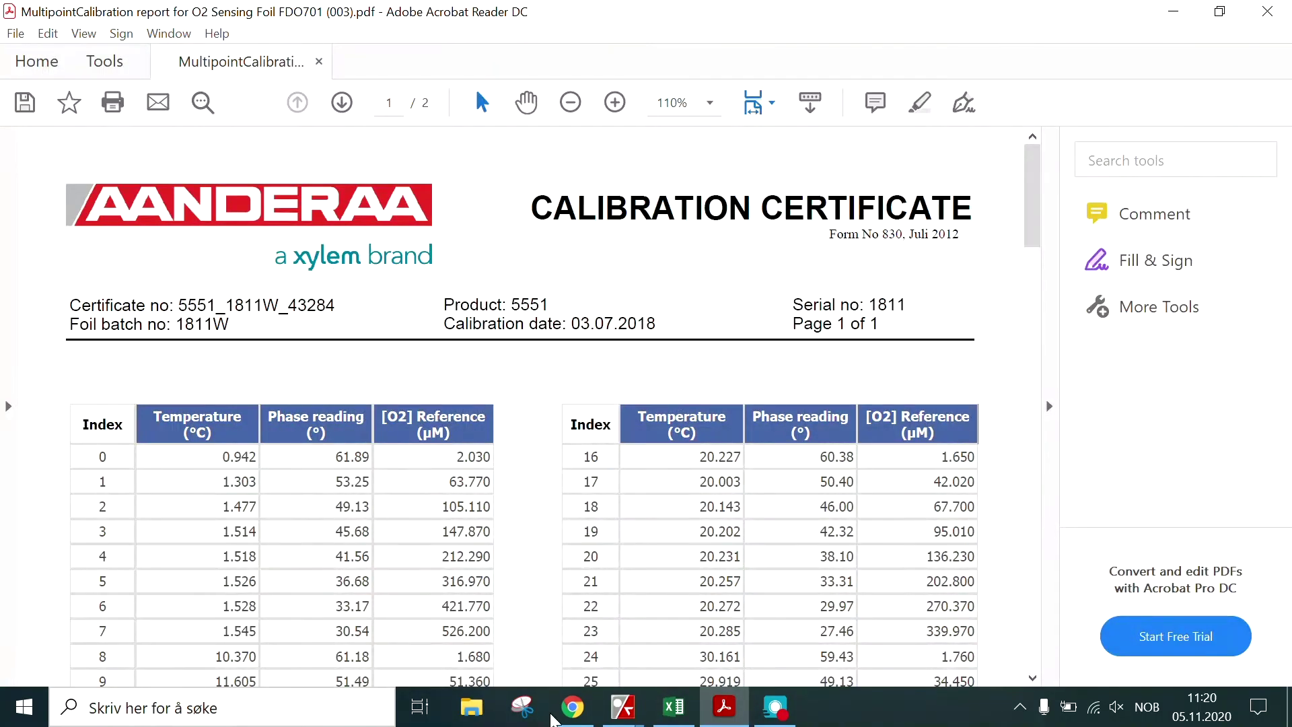
left_click(623, 707)
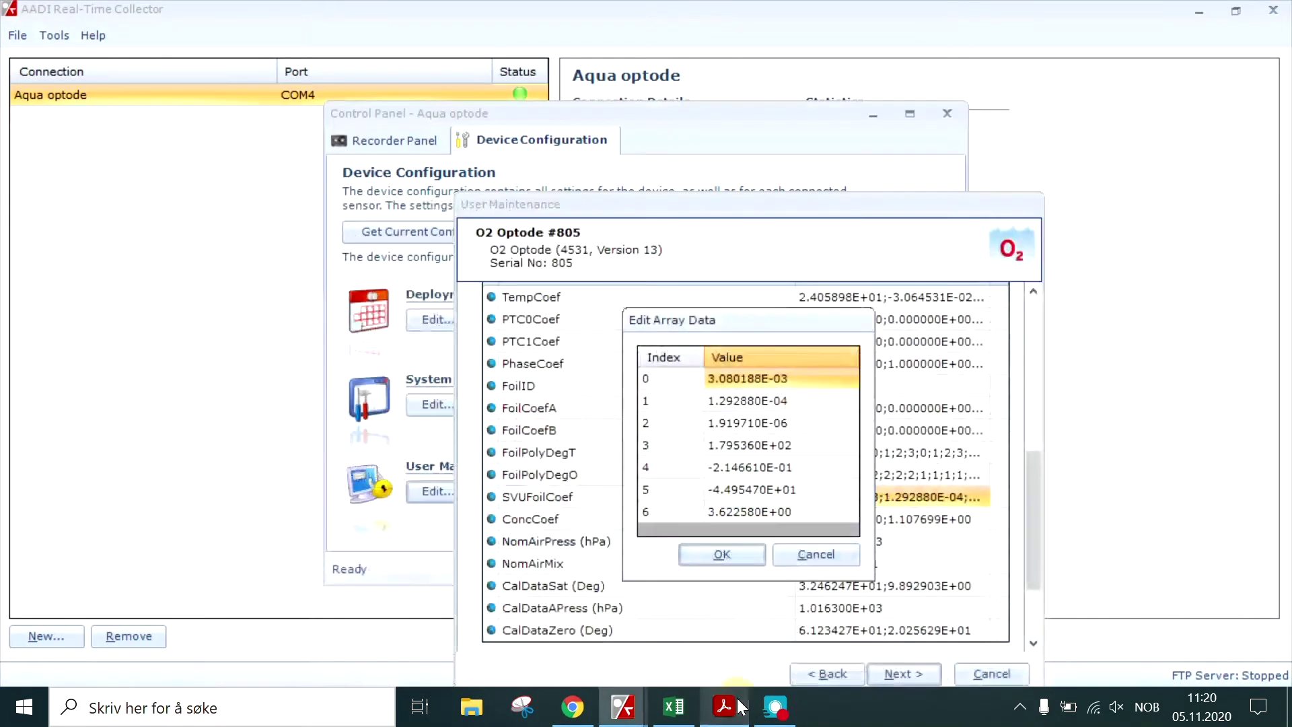
Step: Enter the Index 0 coefficient, accept the SVUFoilCoef array, and finish the User Maintenance wizard
left_click(762, 381)
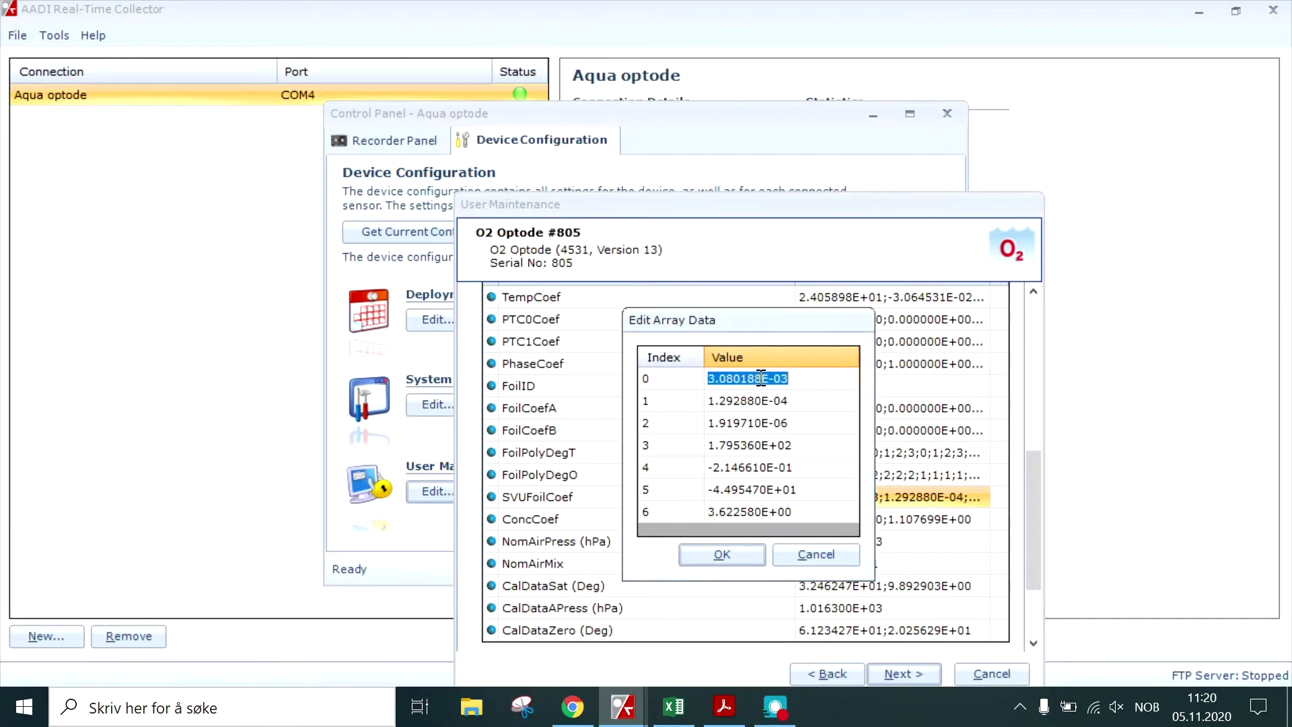
left_click(730, 556)
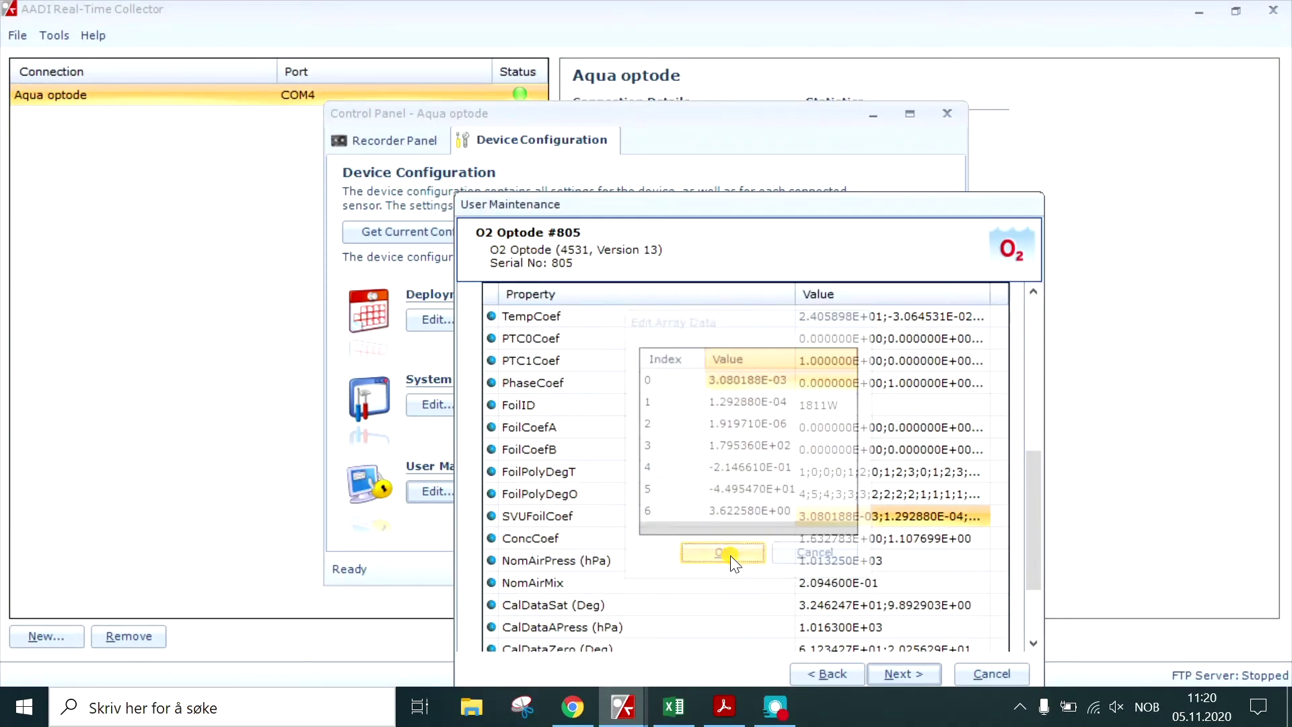
left_click(913, 675)
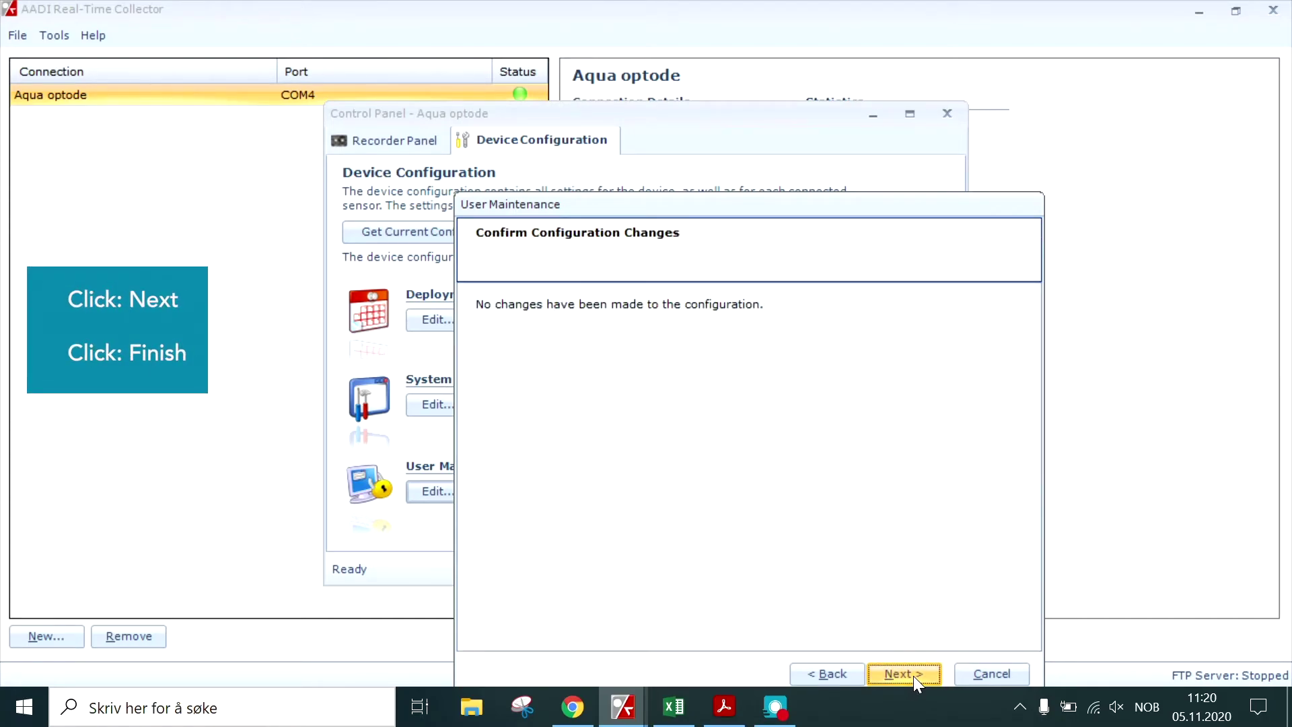
left_click(917, 672)
left_click(917, 672)
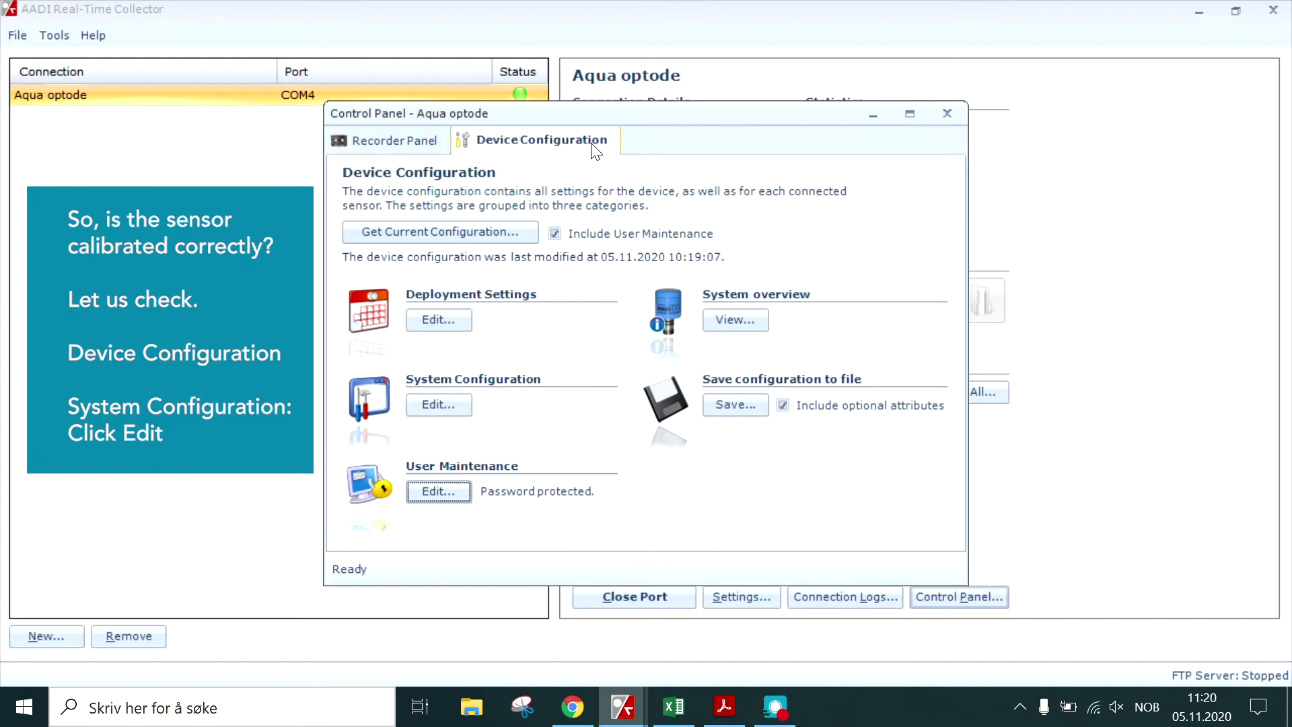
Step: Change the optode's System Configuration Mode to AADI Real-Time and flash the update
left_click(443, 402)
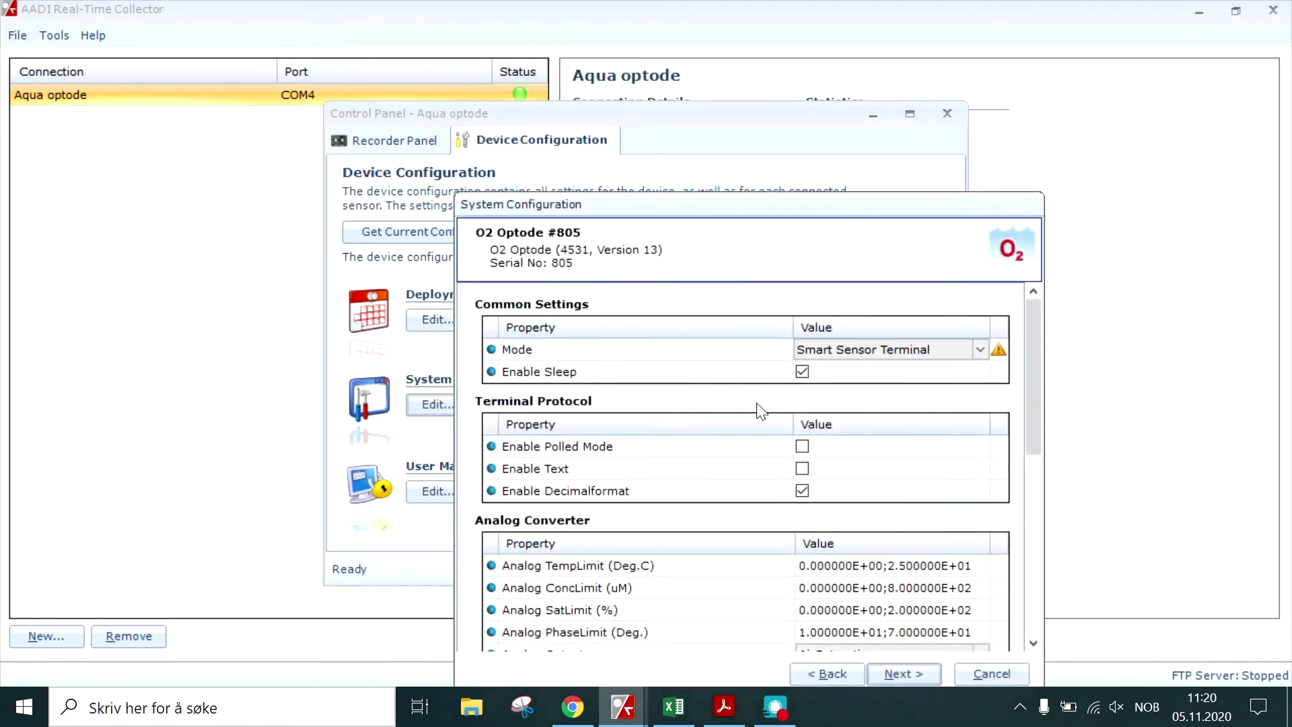
left_click(923, 350)
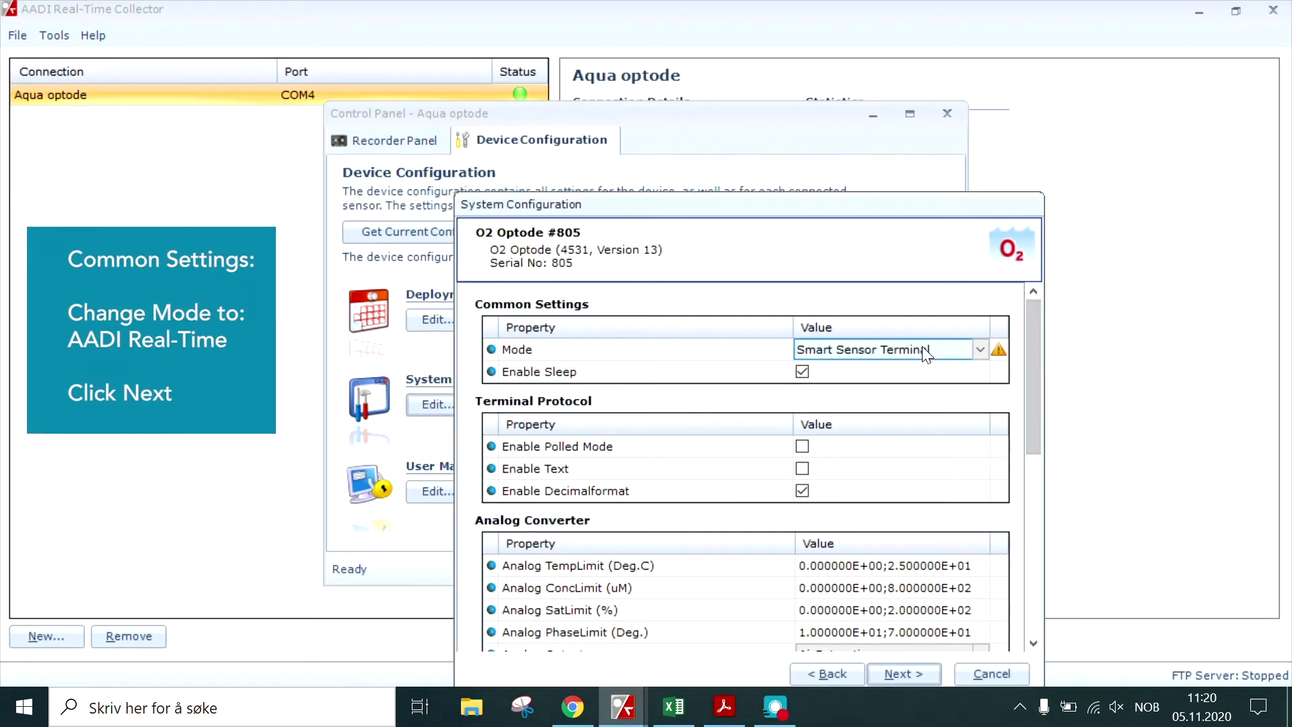
left_click(879, 351)
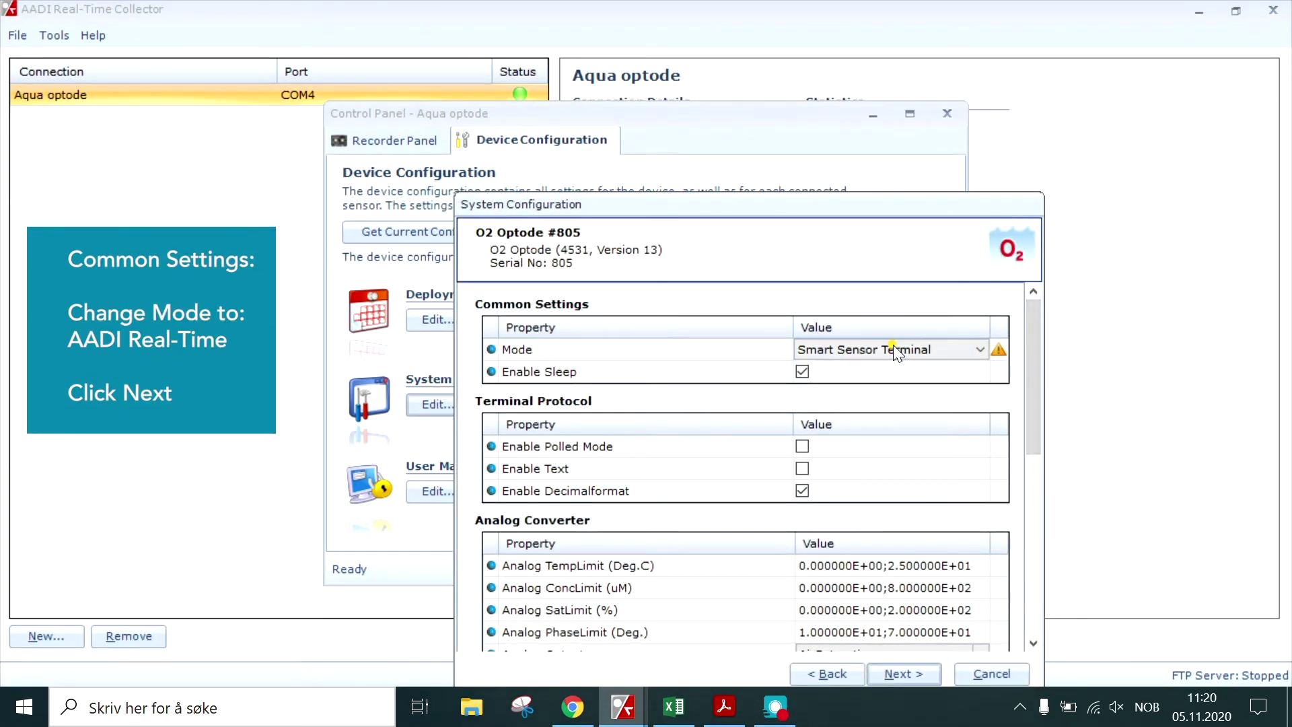
left_click(896, 351)
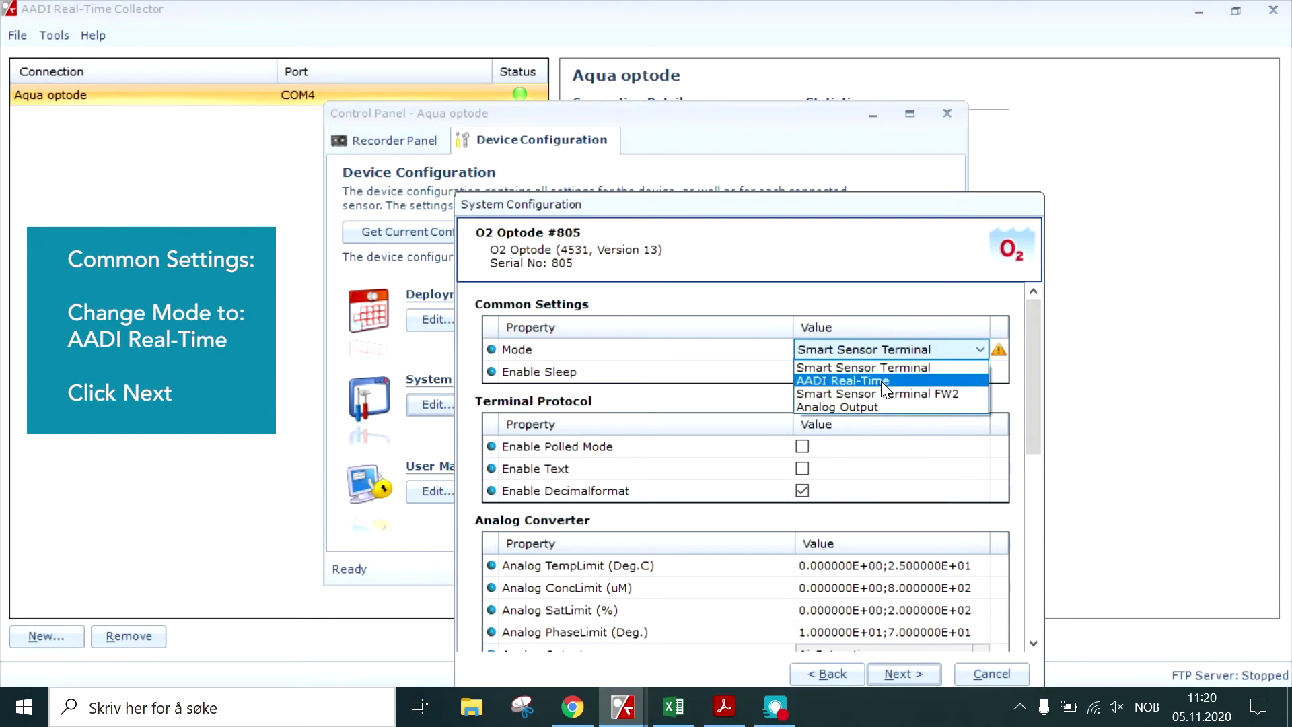
left_click(886, 381)
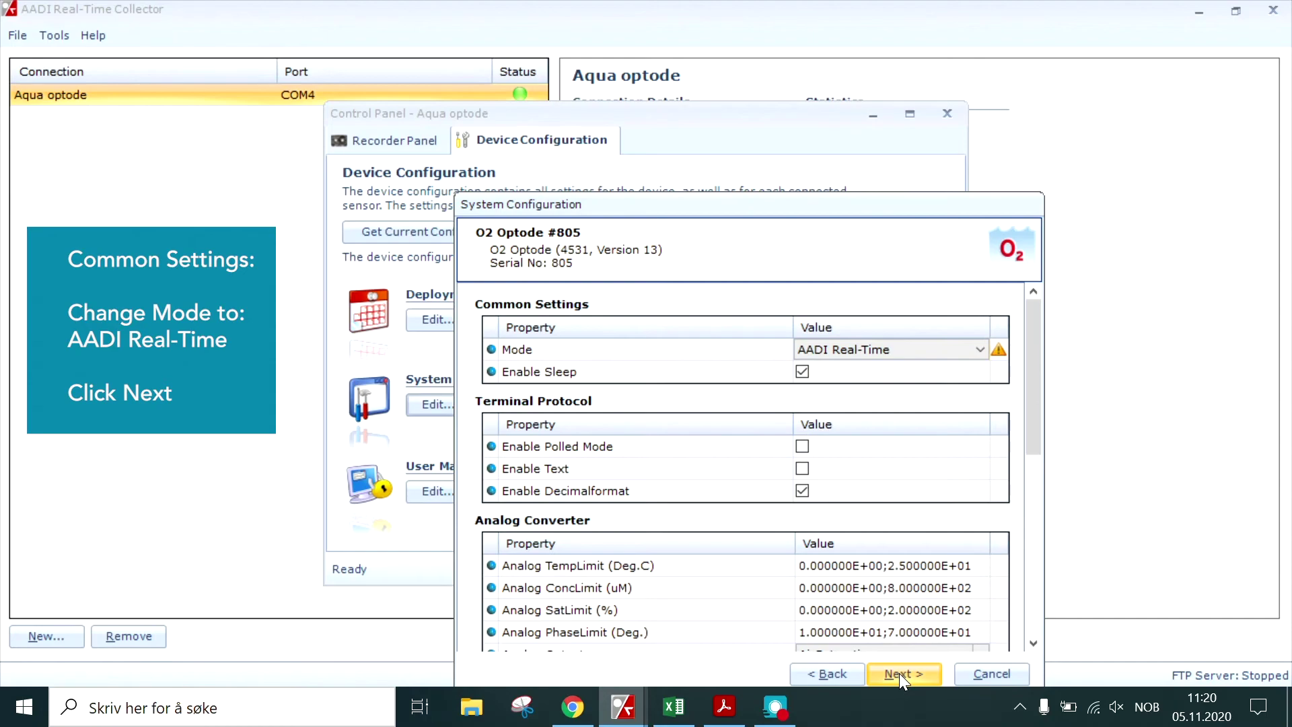
left_click(900, 673)
left_click(905, 672)
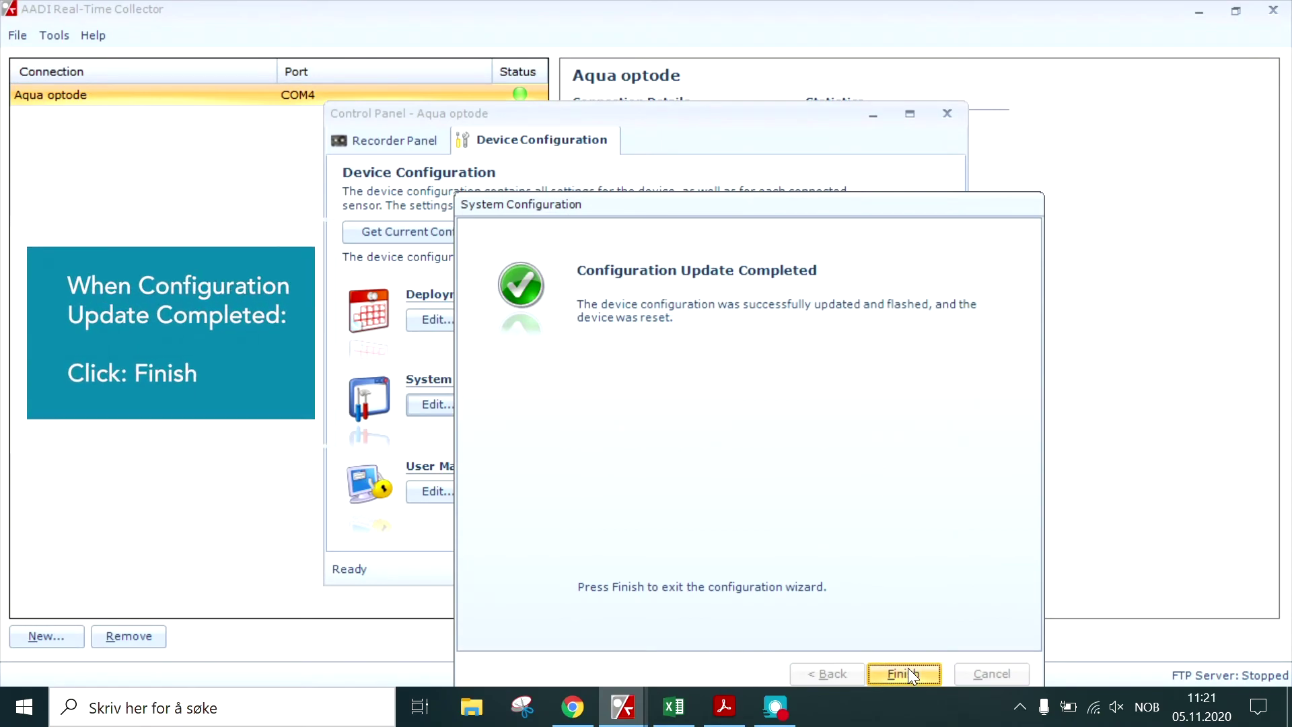
Step: Finish the wizard, refresh the Recorder Panel status showing Recording, and close the Control Panel
left_click(906, 675)
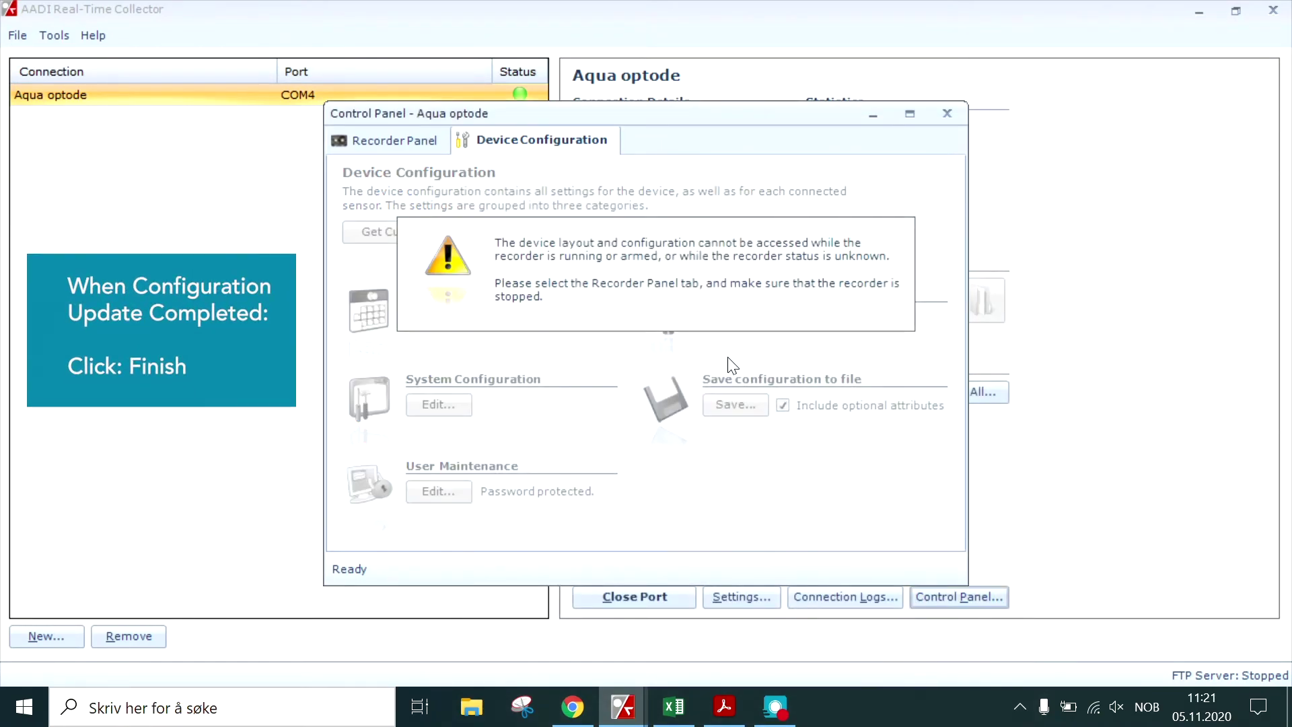
left_click(380, 142)
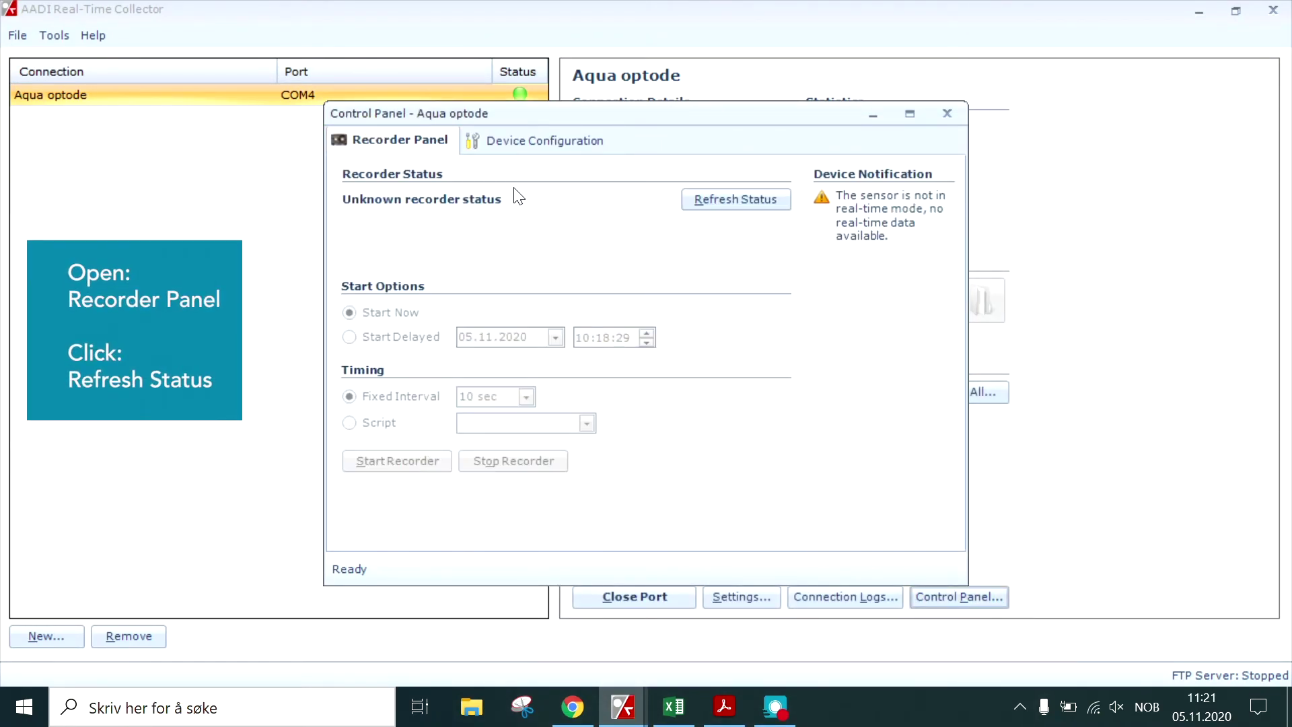
left_click(727, 202)
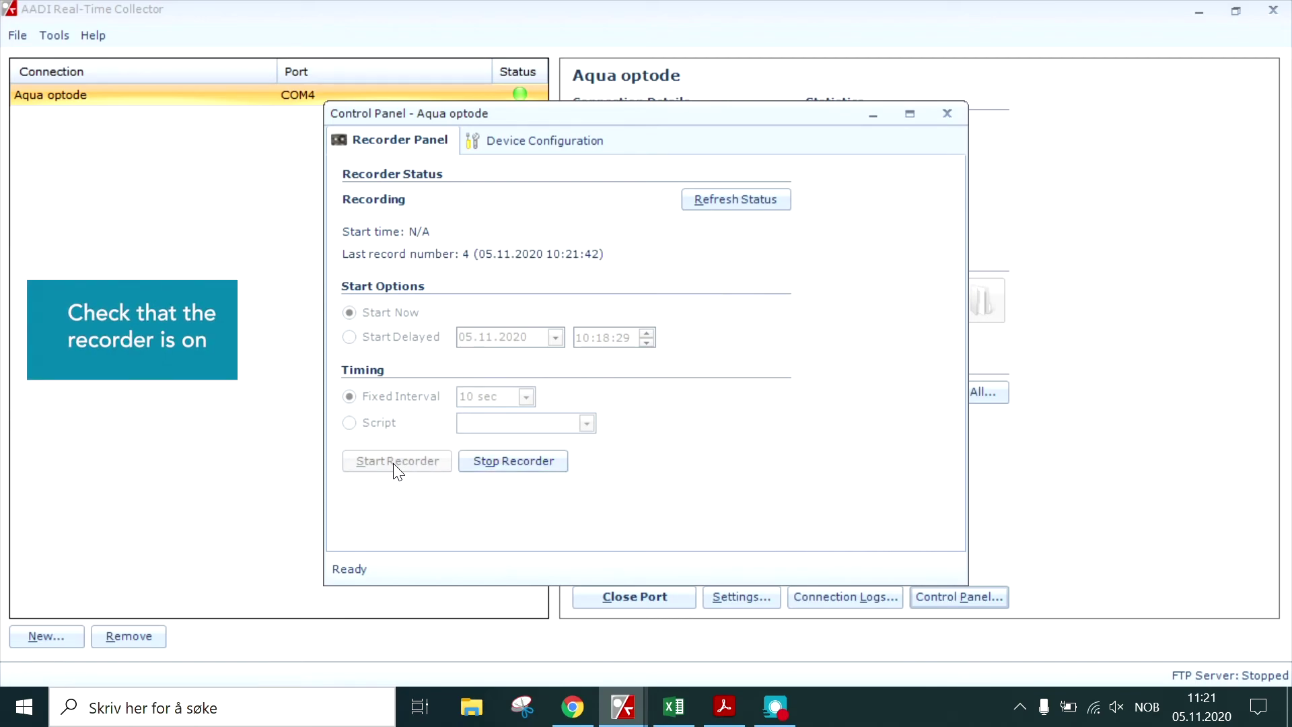
left_click(945, 115)
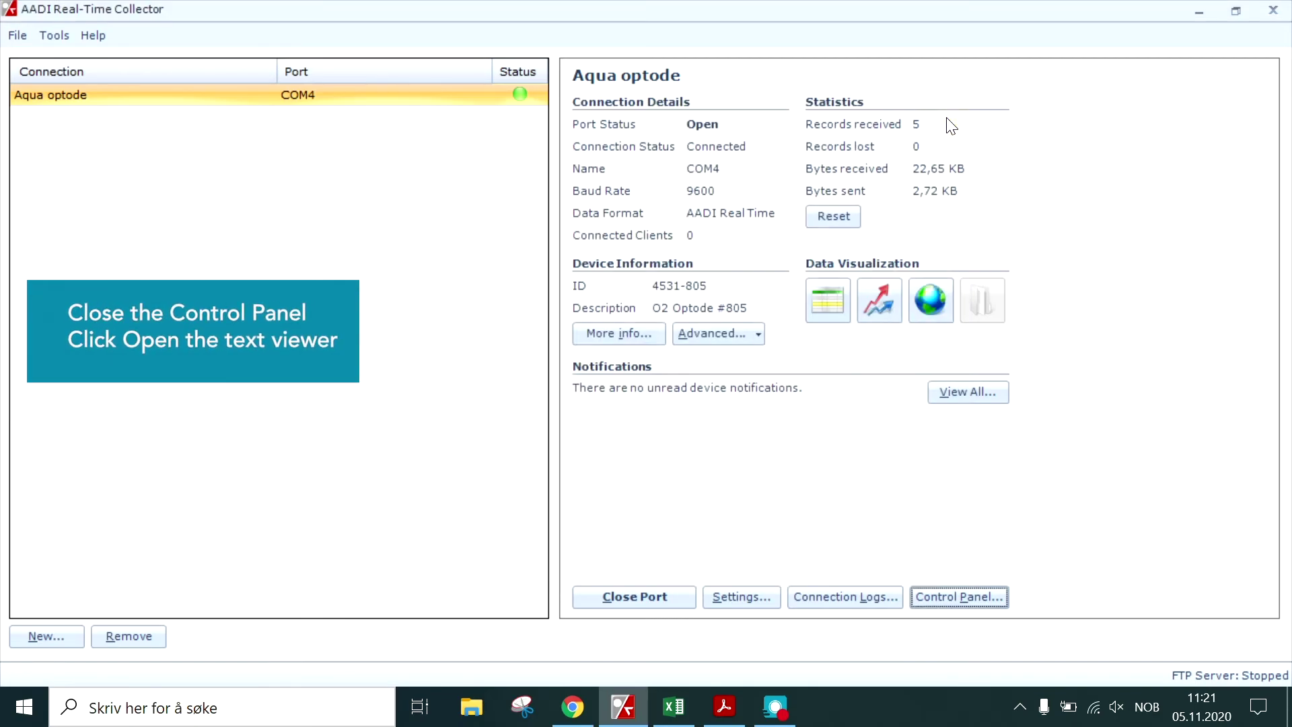
Step: Open the Text Viewer to see 218.251 uM O2, 102.110 % saturation, 24.336 °C
left_click(834, 297)
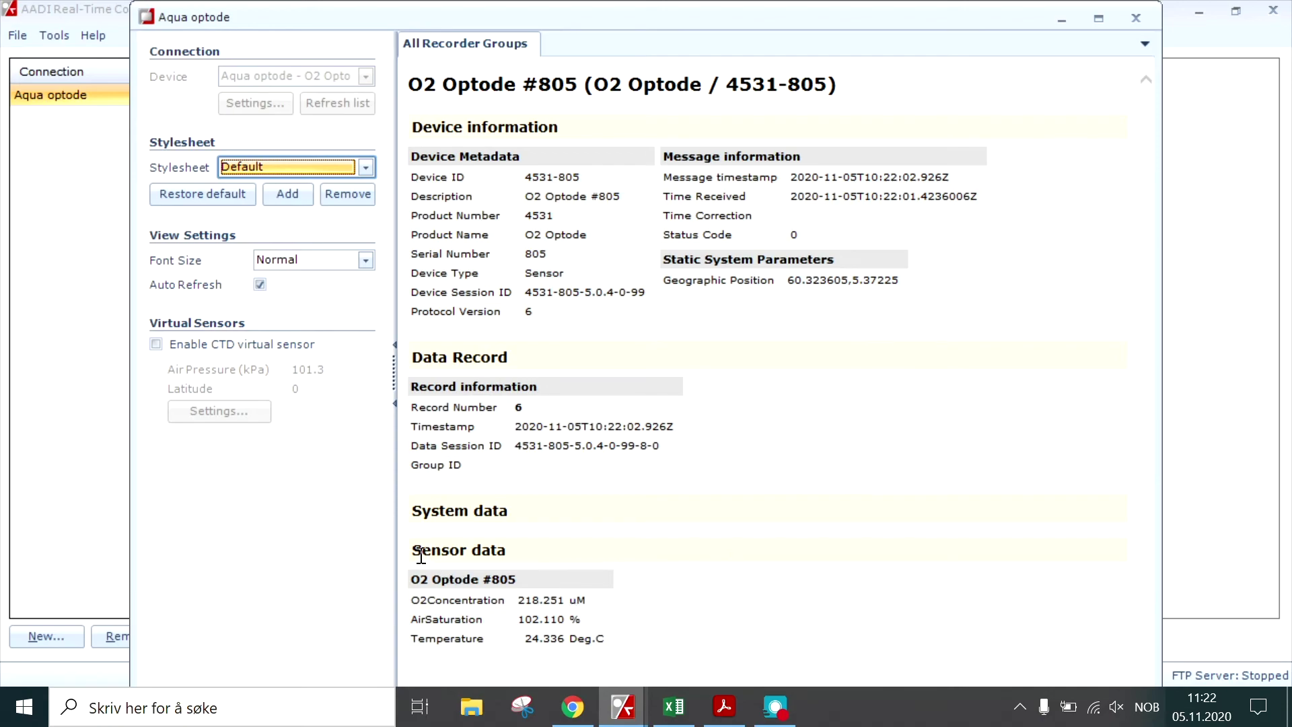
left_click_drag(414, 550, 506, 553)
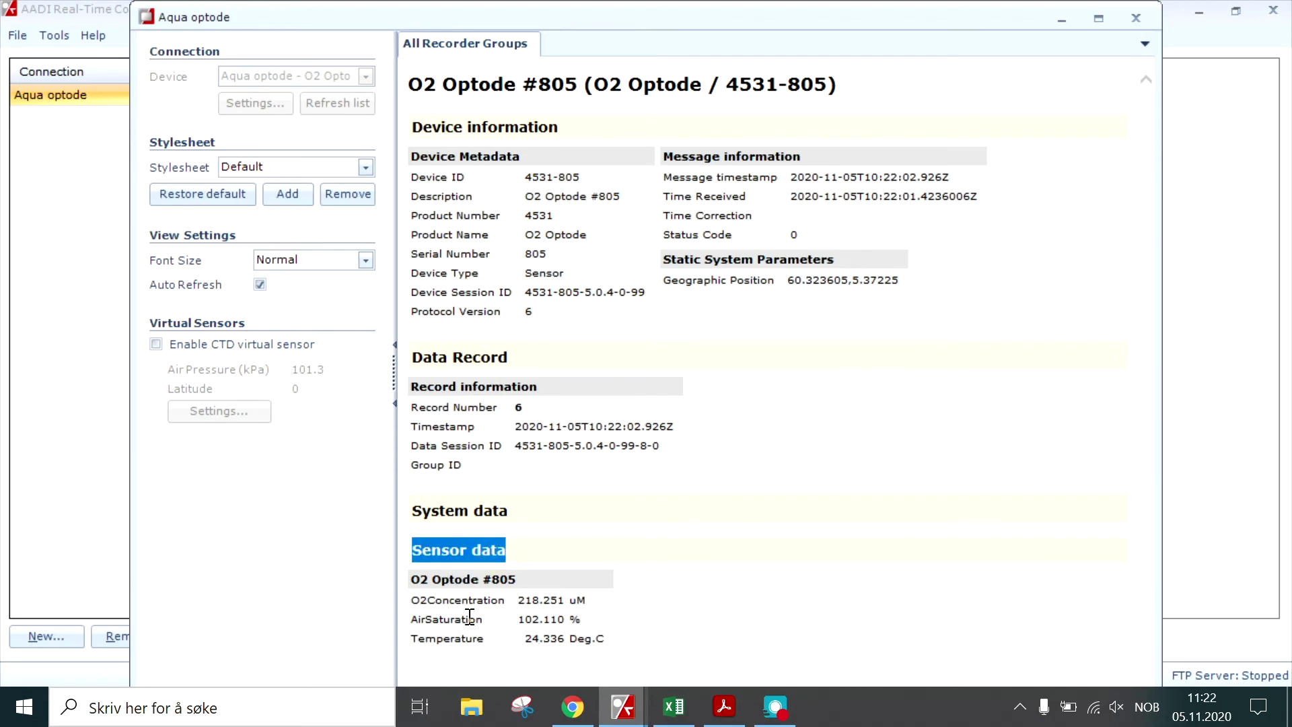